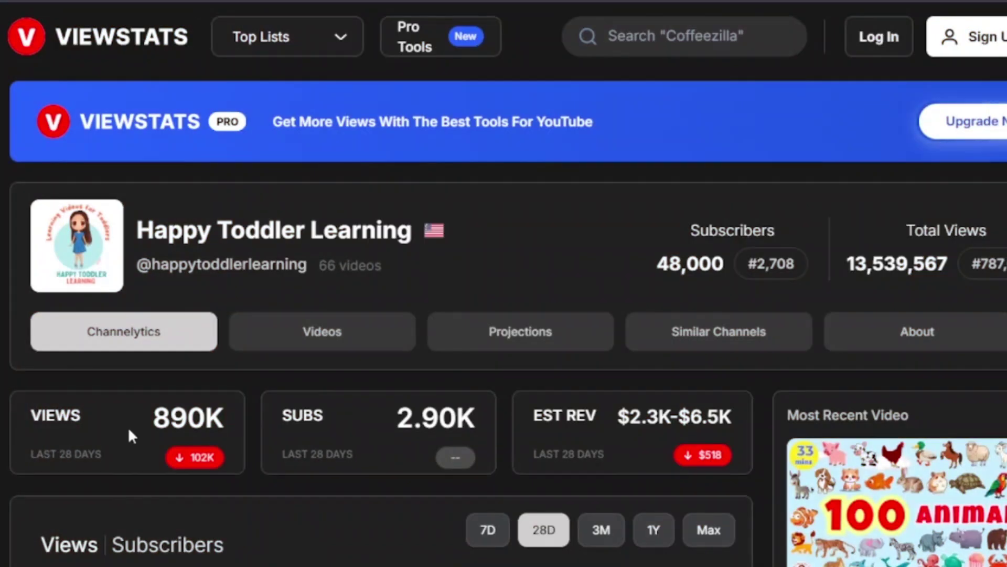
Highlight the channel's 28-day views (890K) and estimated revenue ($2.3K–$6.5K) on ViewStats.
drag(128, 430, 225, 427)
mouse_move(645, 444)
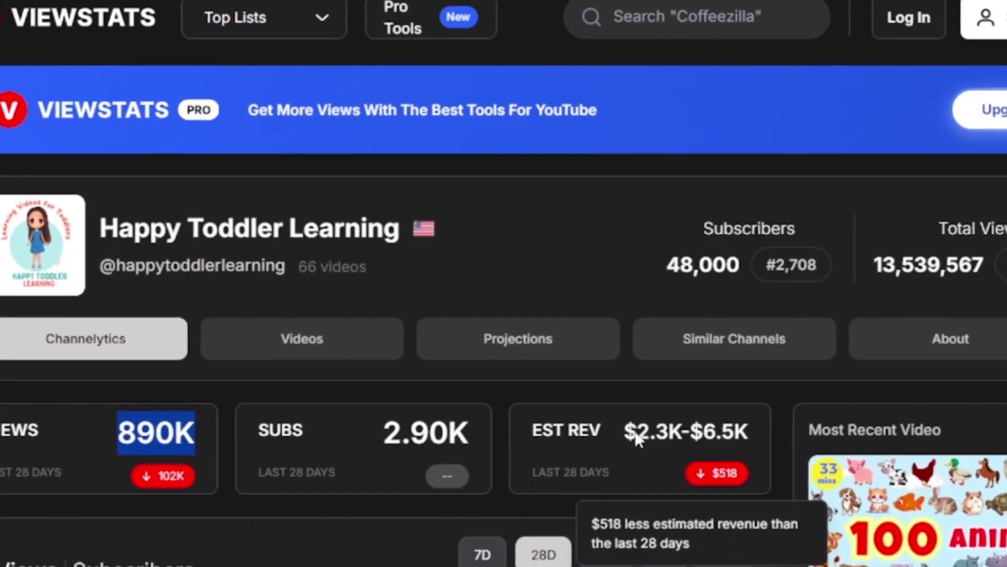
drag(625, 437, 781, 443)
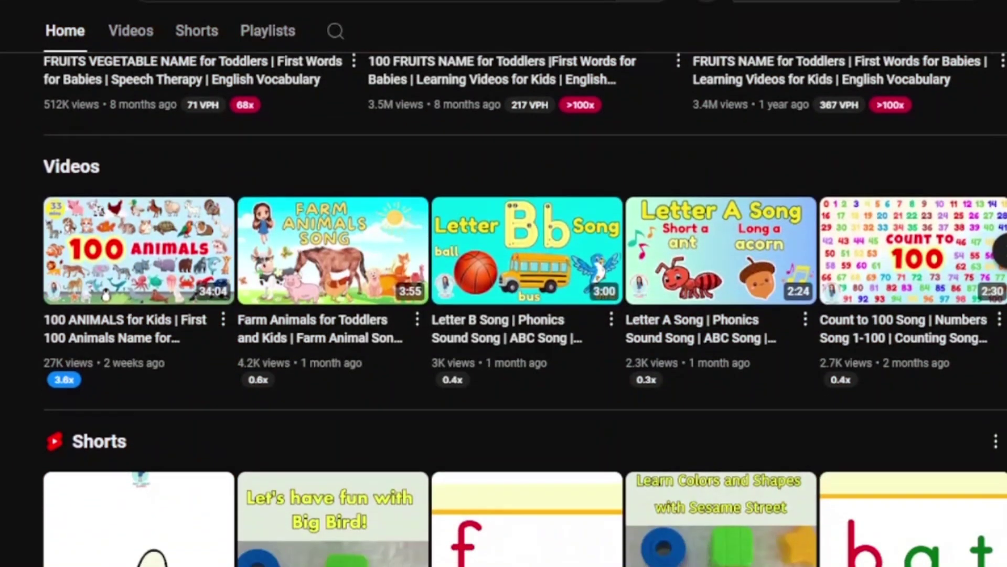
scroll(525, 309, down, 4)
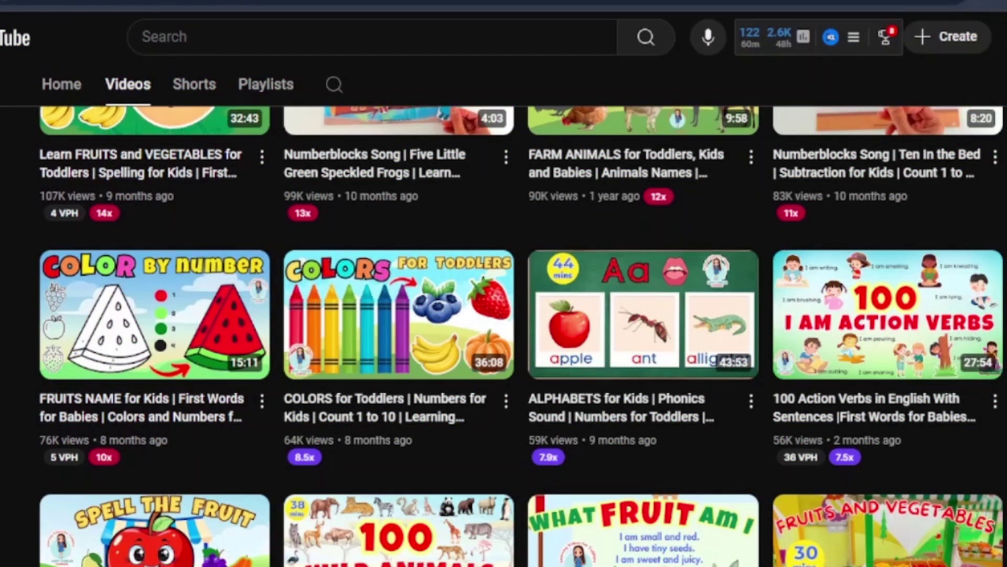
Scroll through the channel's Popular videos grid, starting from the 100 fruits names video.
scroll(524, 371, up, 10)
scroll(524, 372, down, 2)
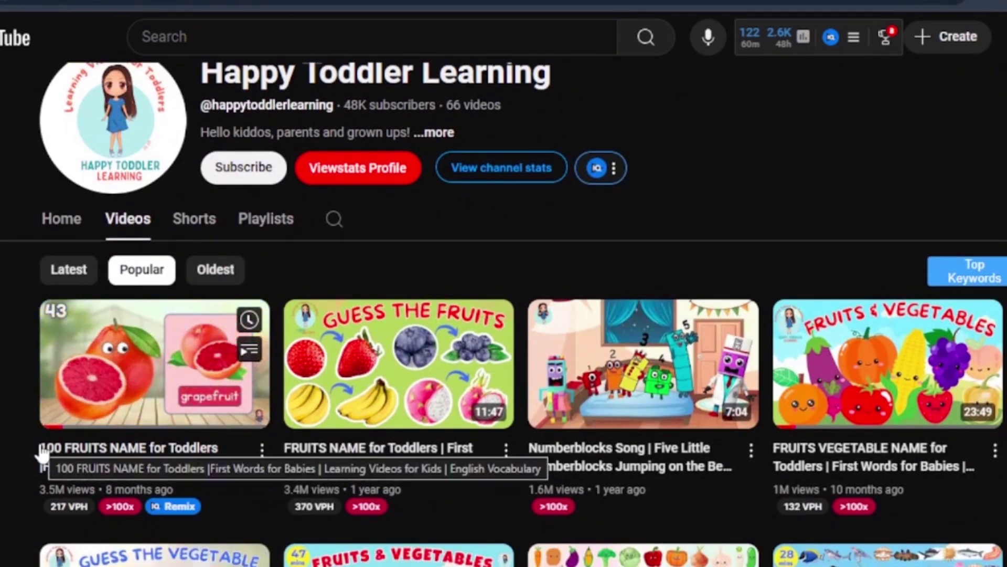
scroll(47, 374, down, 2)
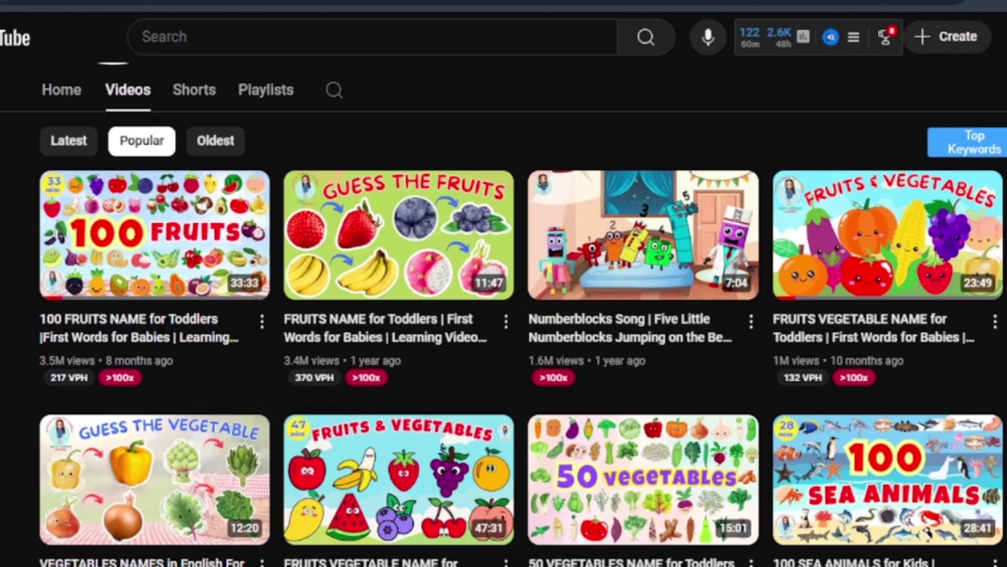
scroll(465, 382, down, 8)
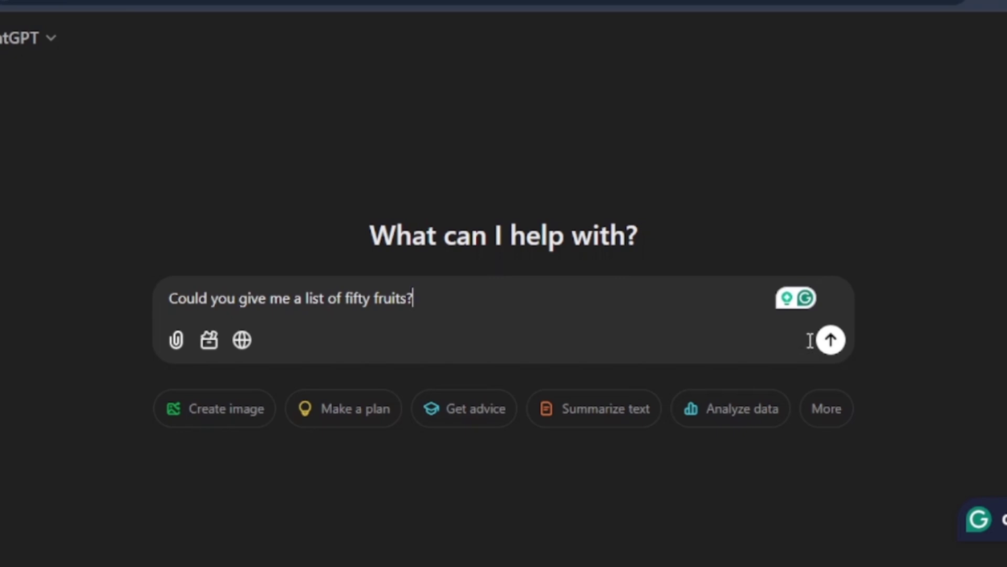
Paste the kids' fruit lesson request into ChatGPT, accept the spelling fix, and send it.
click(831, 340)
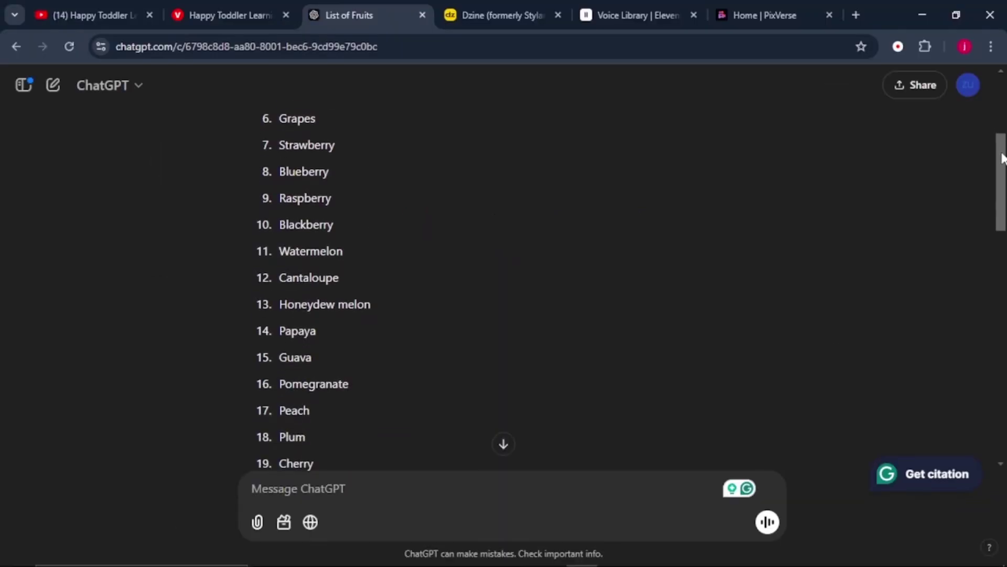
drag(1001, 158, 1003, 233)
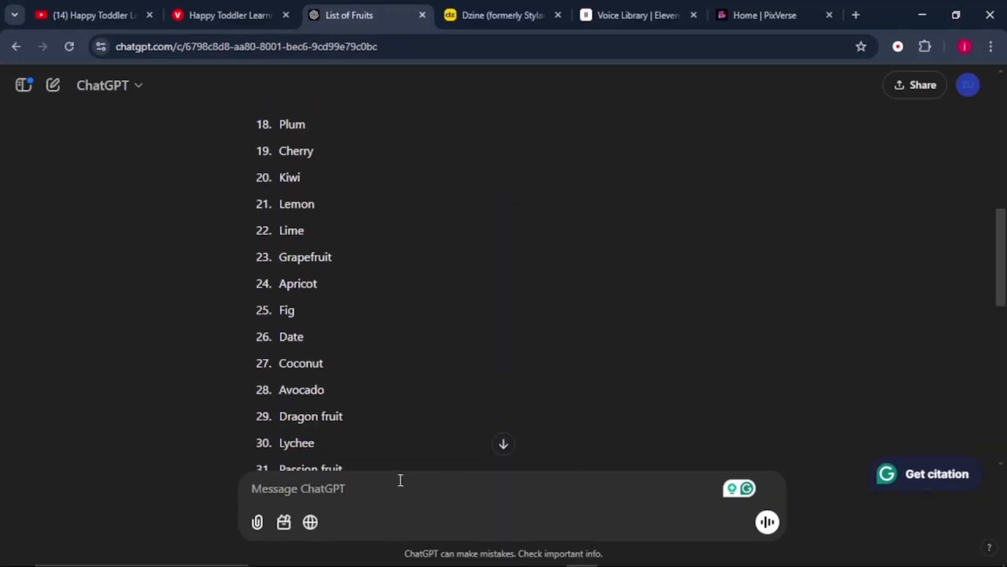
click(395, 499)
text(Based on the list of fruits, write me a short kids lesson were eabh fruit is introdusing itself to the kids)
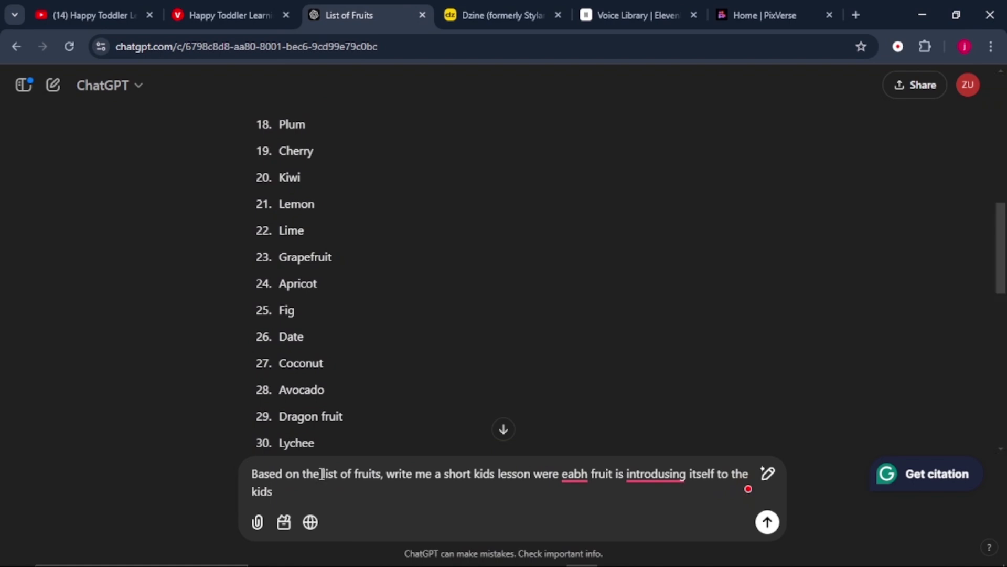
mouse_move(568, 473)
click(576, 373)
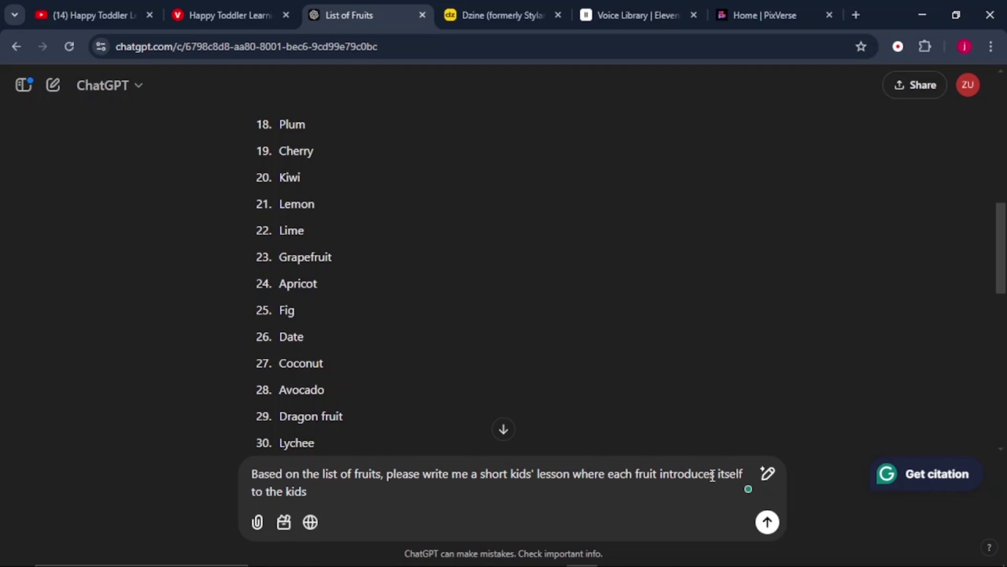
click(767, 521)
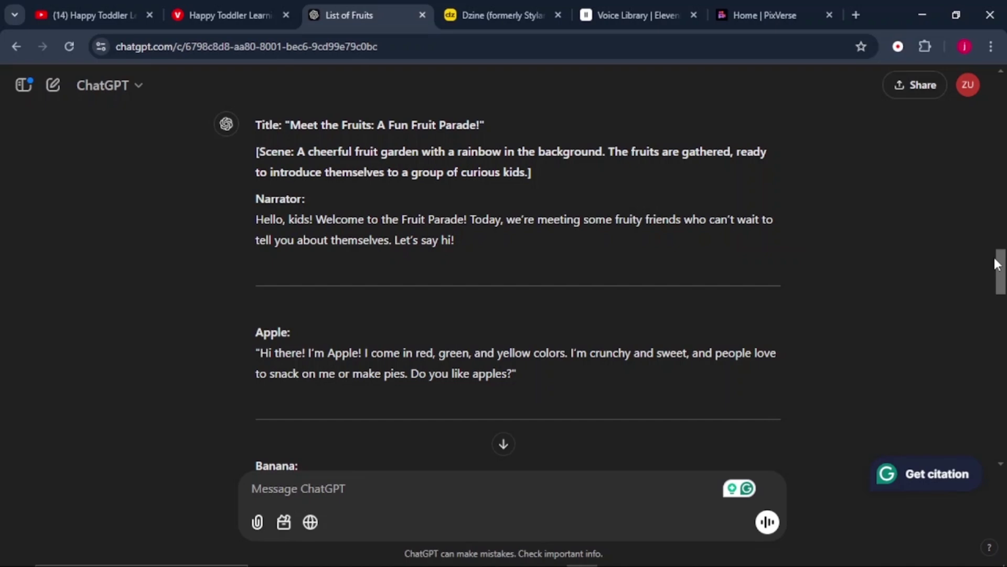
Send ChatGPT the detailed request for image prompts of each happy fruit character.
right_click(349, 483)
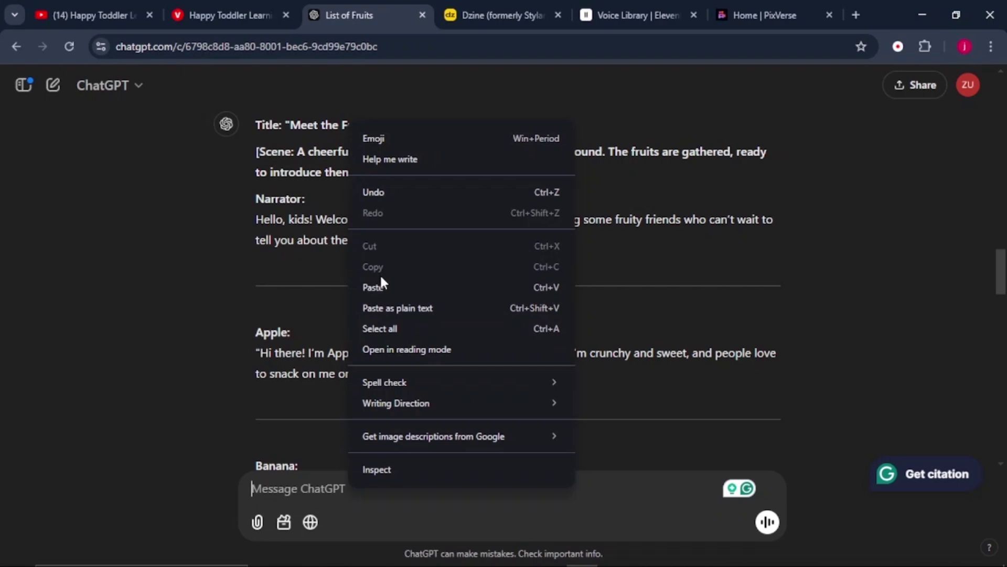
click(381, 280)
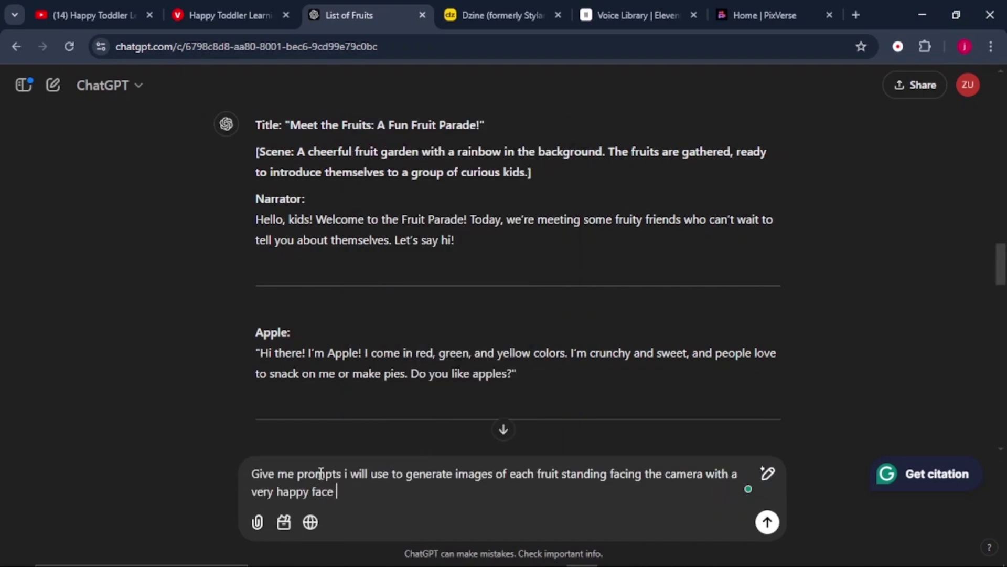
key(ctrl+a)
text(Give me prompts I will use to generate images of each fruit standing straight facing the camera with a very happy face. All the fruits must-have features like legs arms, eyes, ears, mouths, noses, etc)
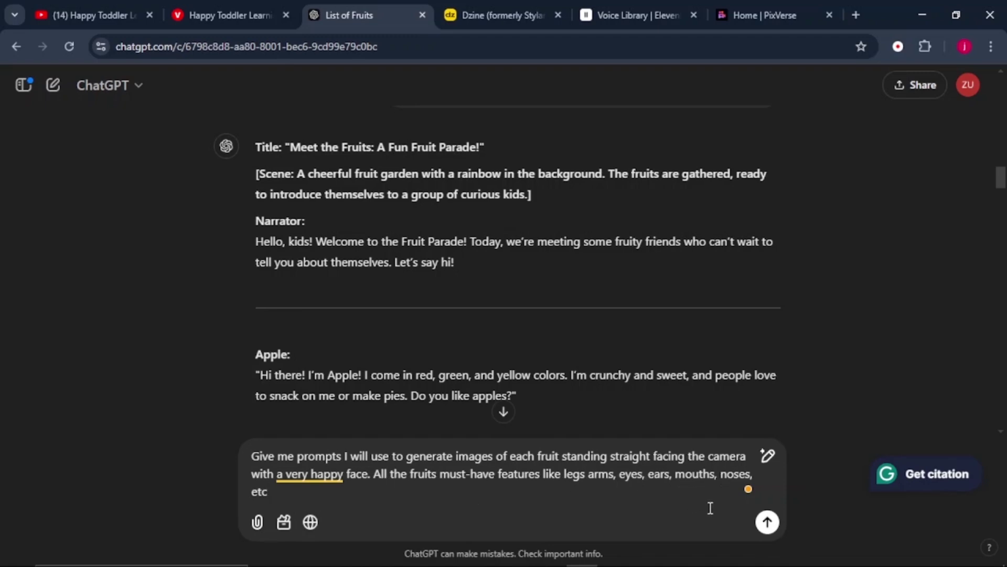
click(767, 525)
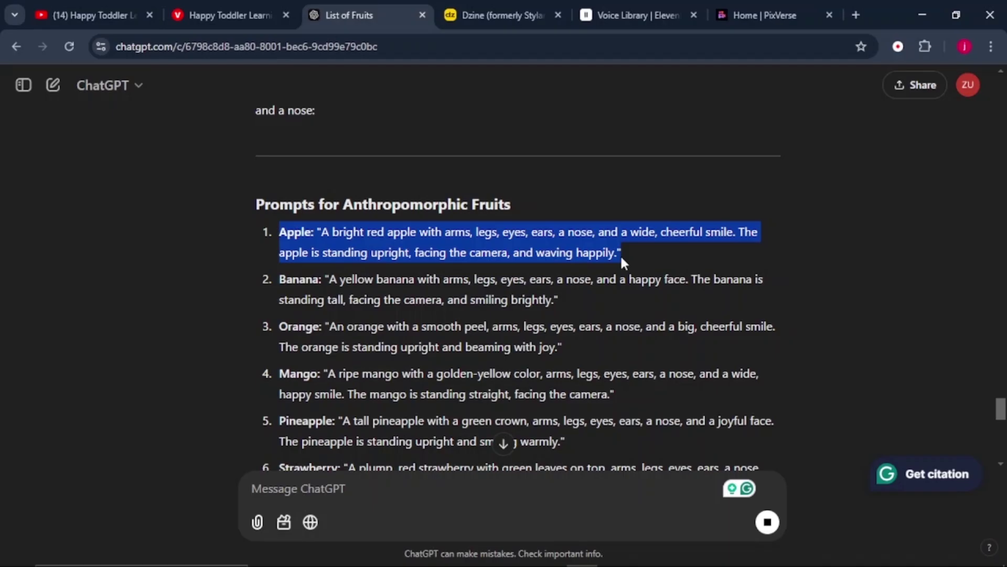
Copy the Apple image prompt and switch over to Dzine.
right_click(593, 237)
click(636, 256)
click(503, 15)
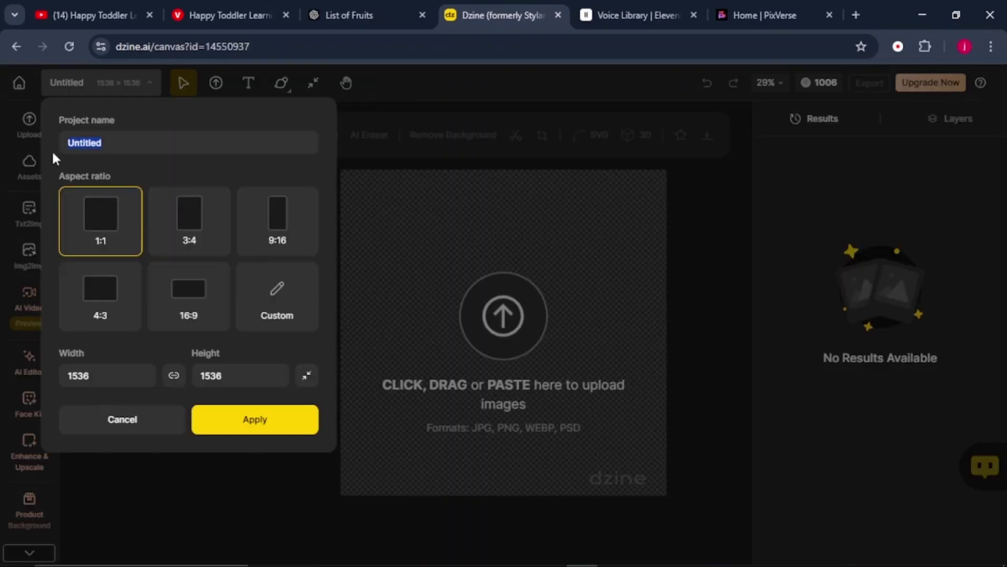
Name the new project 'fruit lesson 1' with a 16:9 (1536×864) canvas.
text(fruit lesson 1)
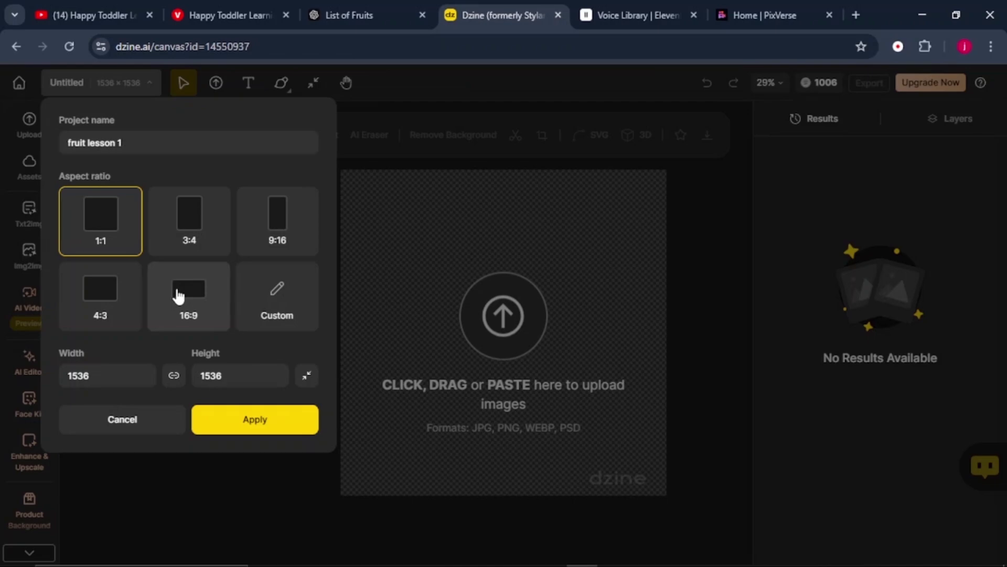
click(179, 296)
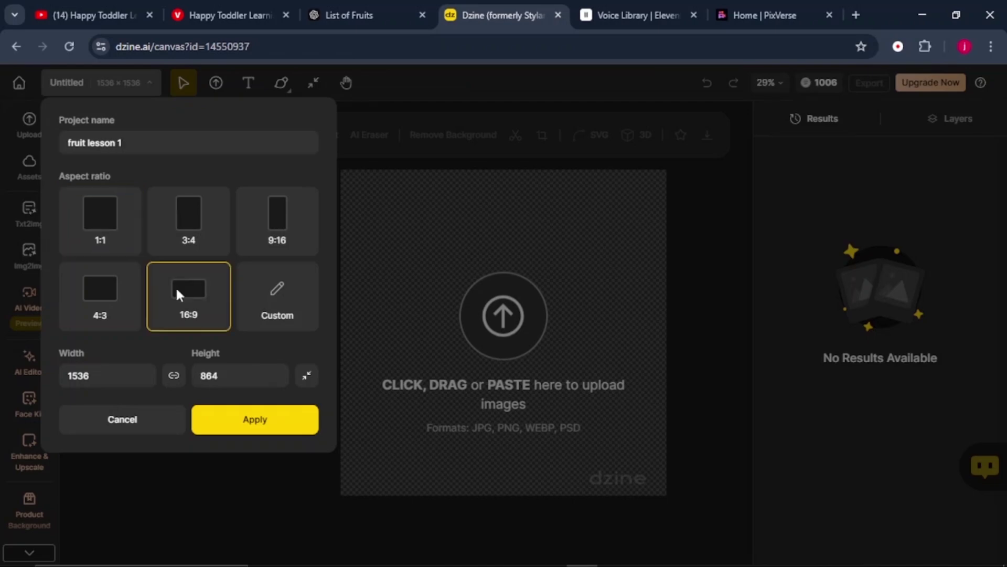
click(256, 420)
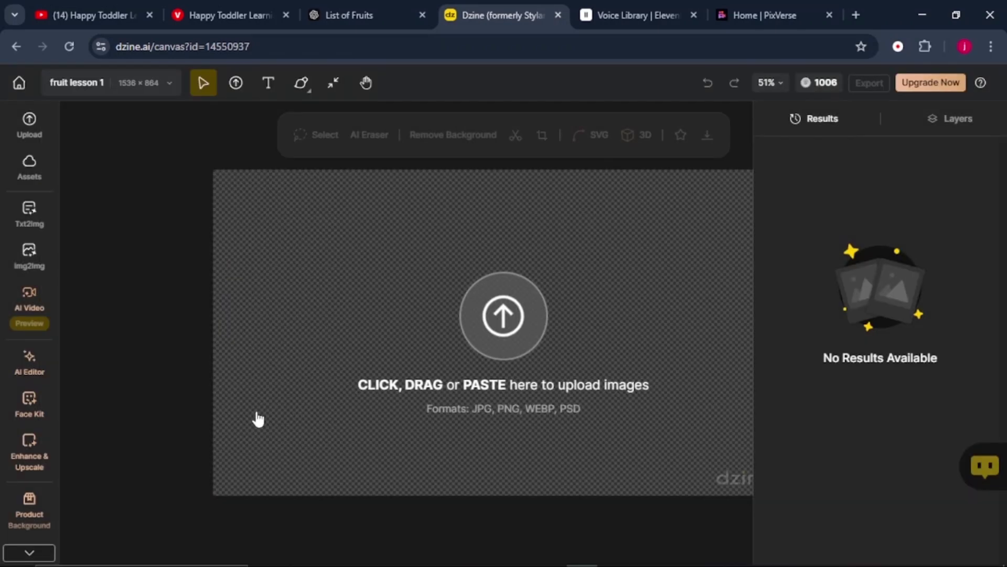
click(29, 212)
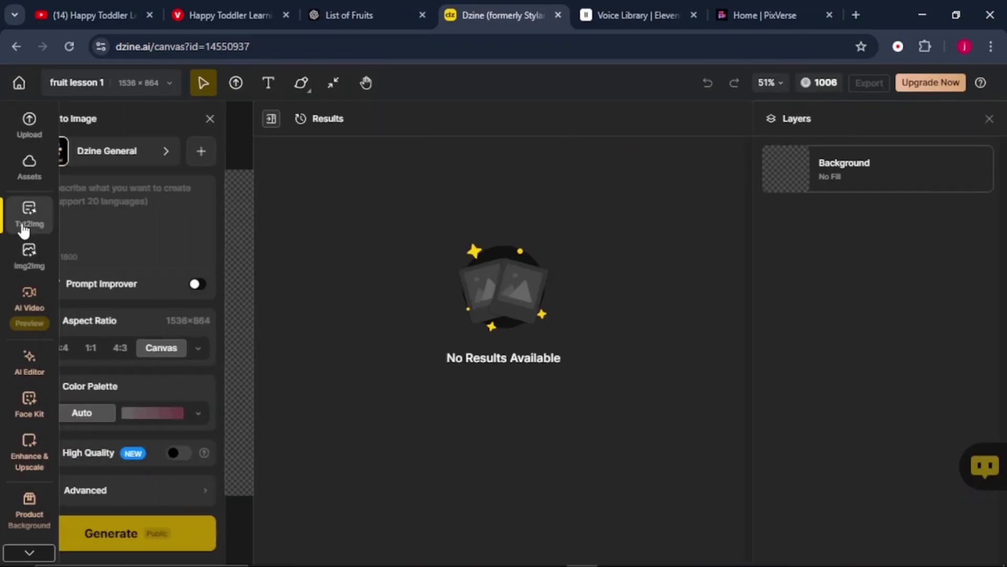
Generate the apple character from the Apple prompt with a chosen style and download the farm image.
click(149, 213)
right_click(149, 213)
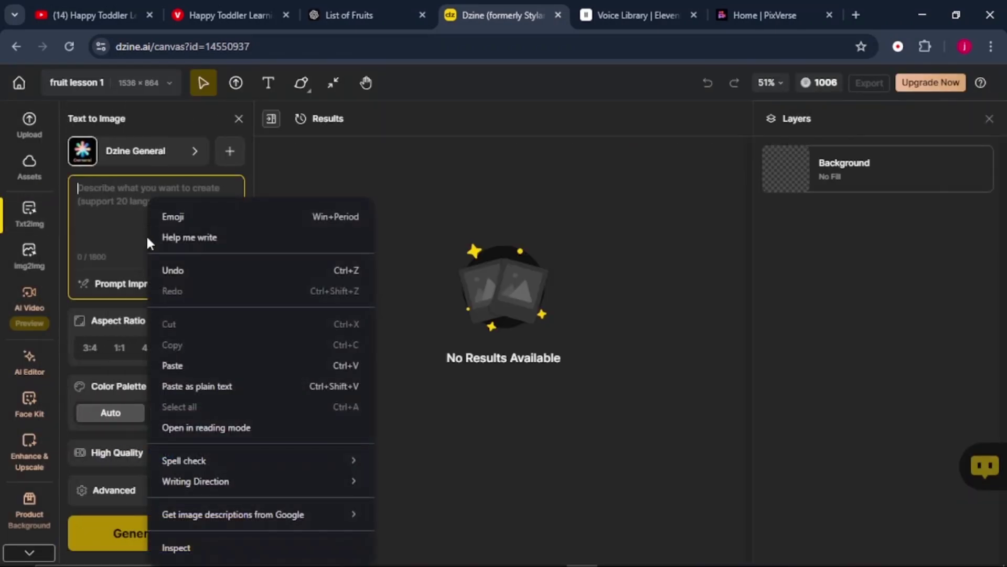
click(186, 361)
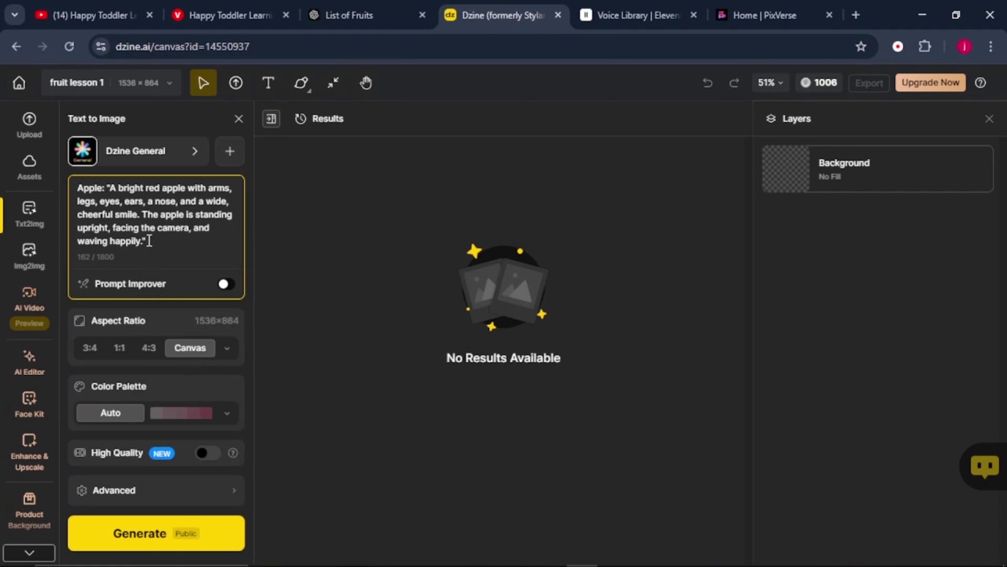
click(140, 152)
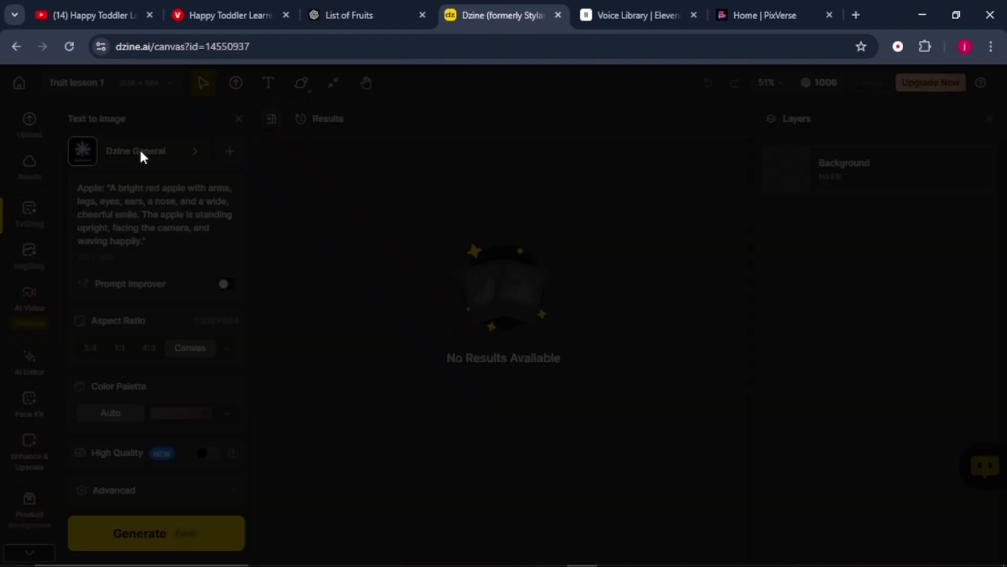
scroll(560, 377, down, 5)
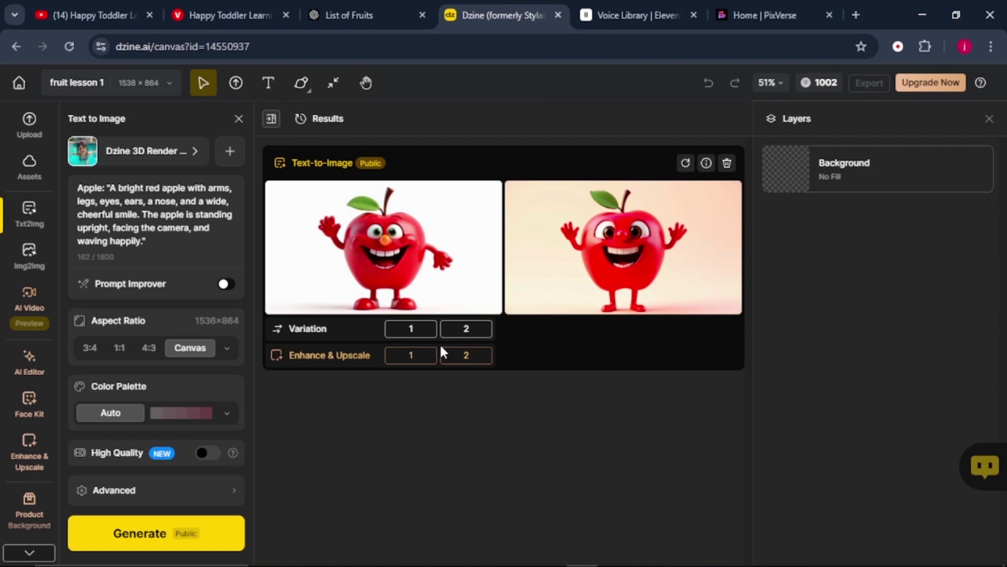
mouse_move(393, 255)
mouse_move(301, 221)
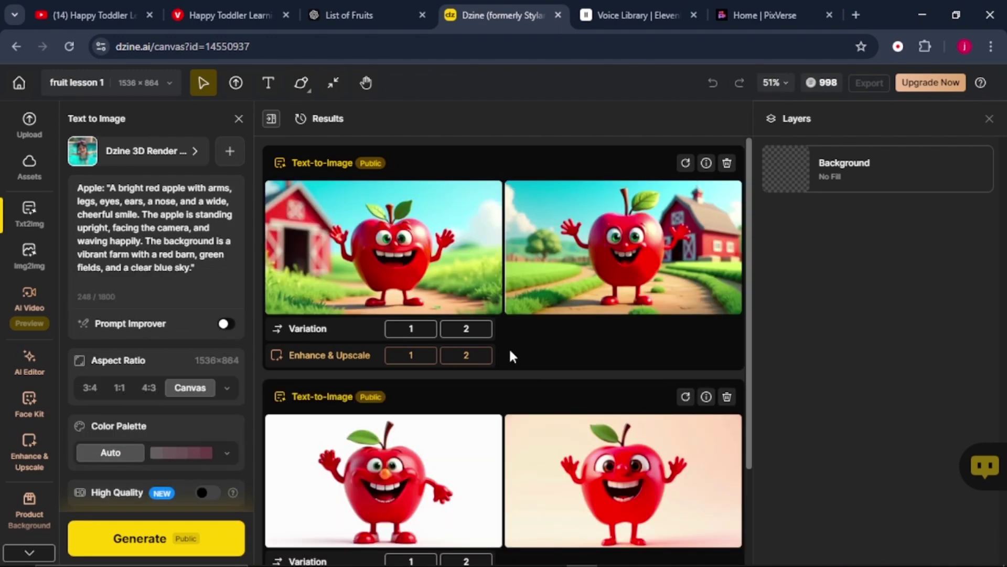
mouse_move(427, 292)
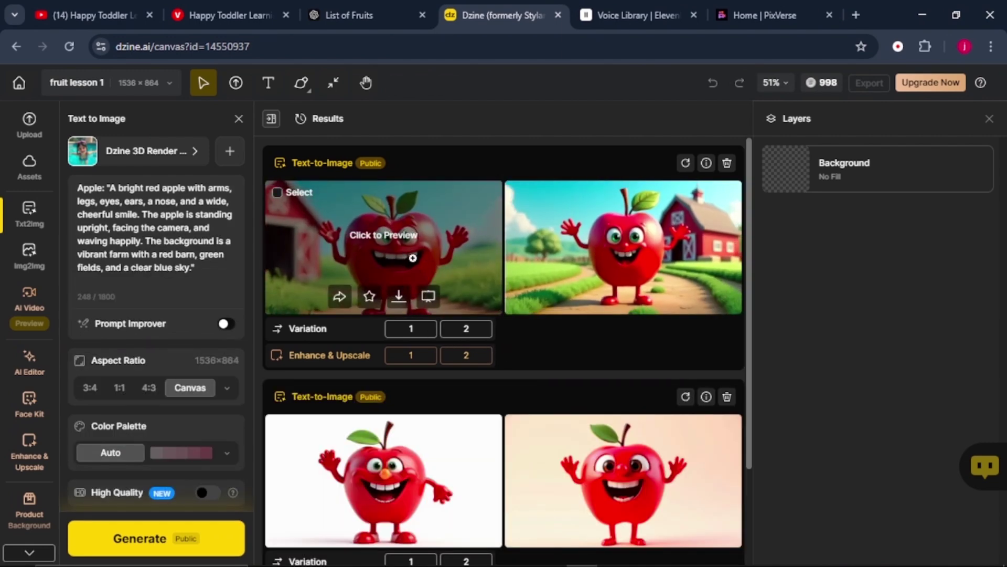
click(395, 302)
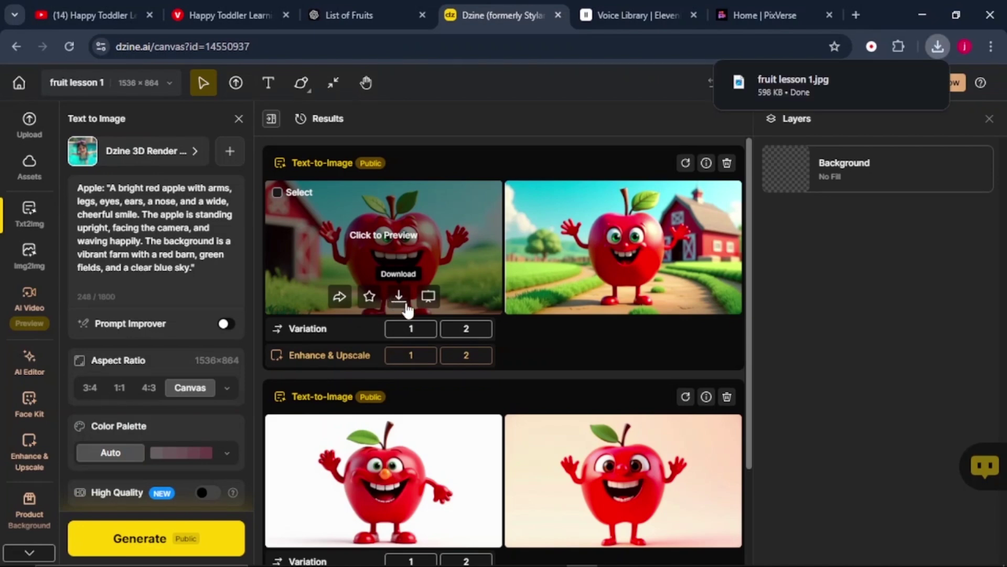
scroll(607, 303, down, 2)
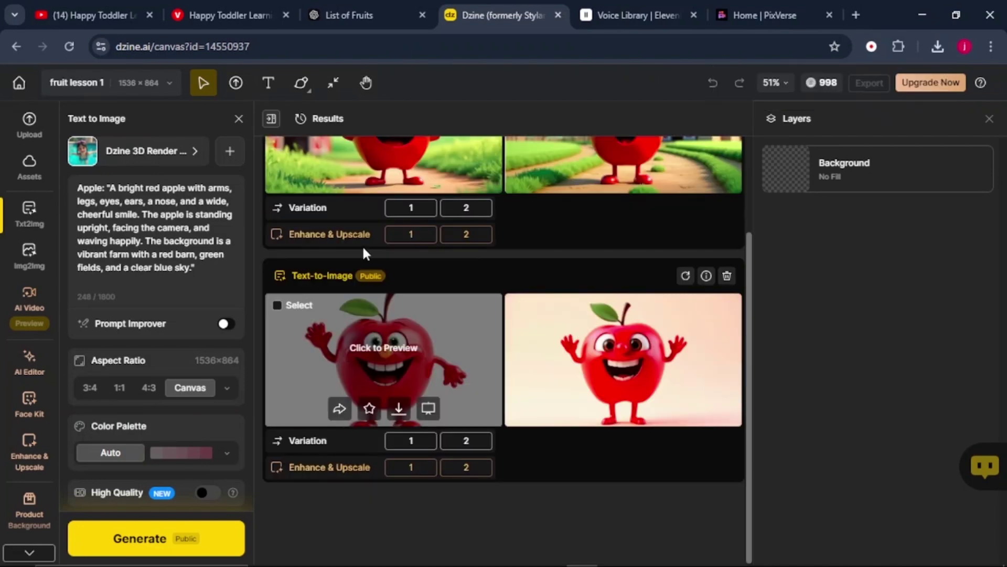
Replace the prompt with ChatGPT's Banana prompt and generate the Banana character.
click(351, 12)
drag(278, 271, 446, 274)
click(501, 14)
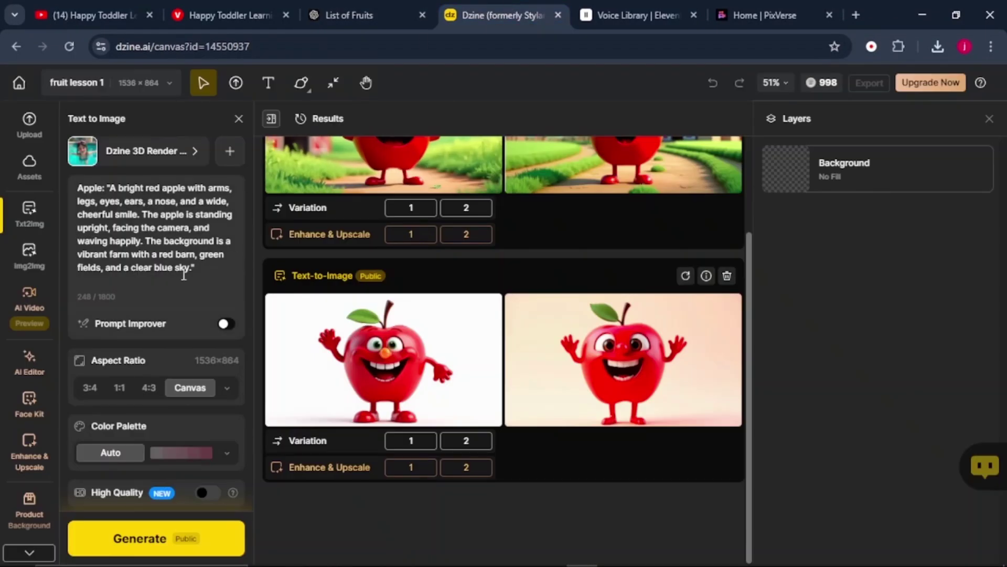
key(ctrl+a)
text(Banana: "A yellow banana with arms, legs, eyes, ears, a nose, and a happy face. The banana is standing tall, facing the camera, and smiling brightly.")
click(136, 533)
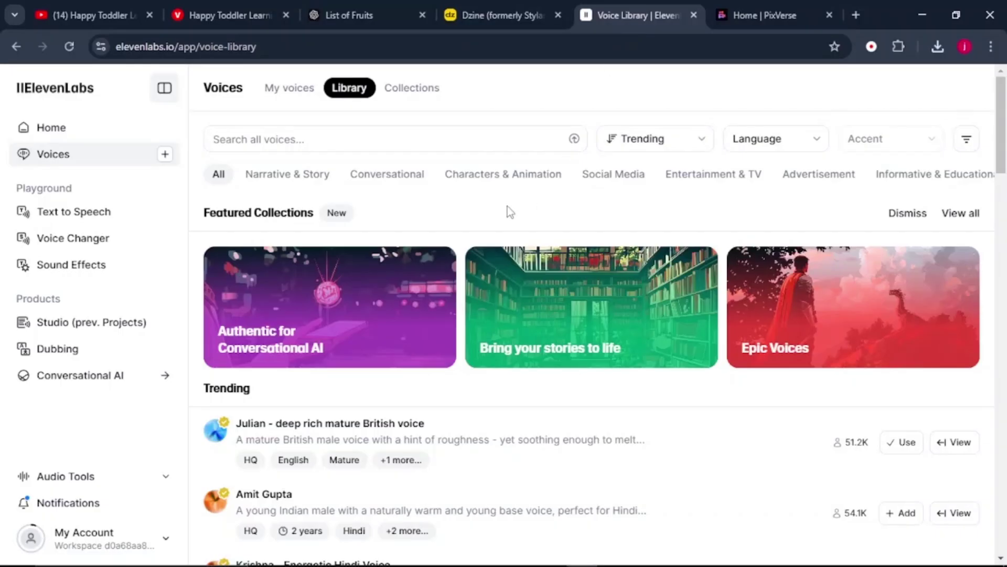
Paste Apple's introduction line from ChatGPT into Text to Speech and generate it in the Ethan voice.
click(96, 216)
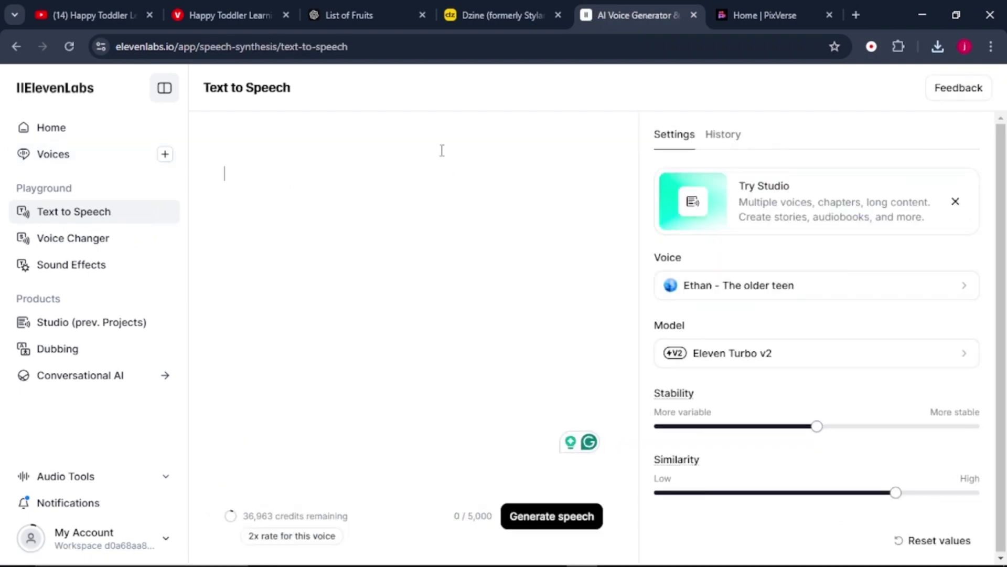
click(362, 20)
scroll(443, 248, down, 20)
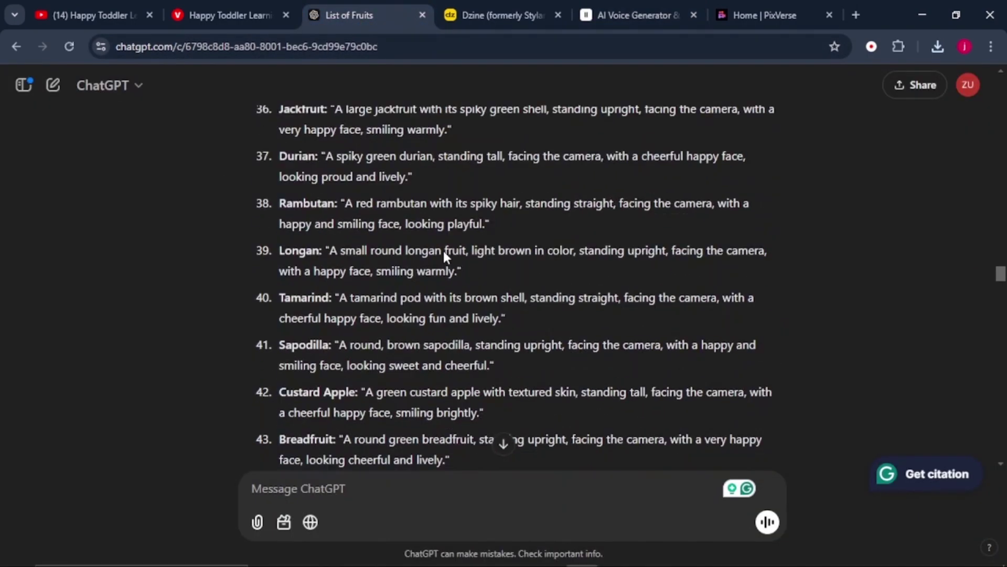
scroll(443, 250, up, 5)
scroll(444, 247, up, 20)
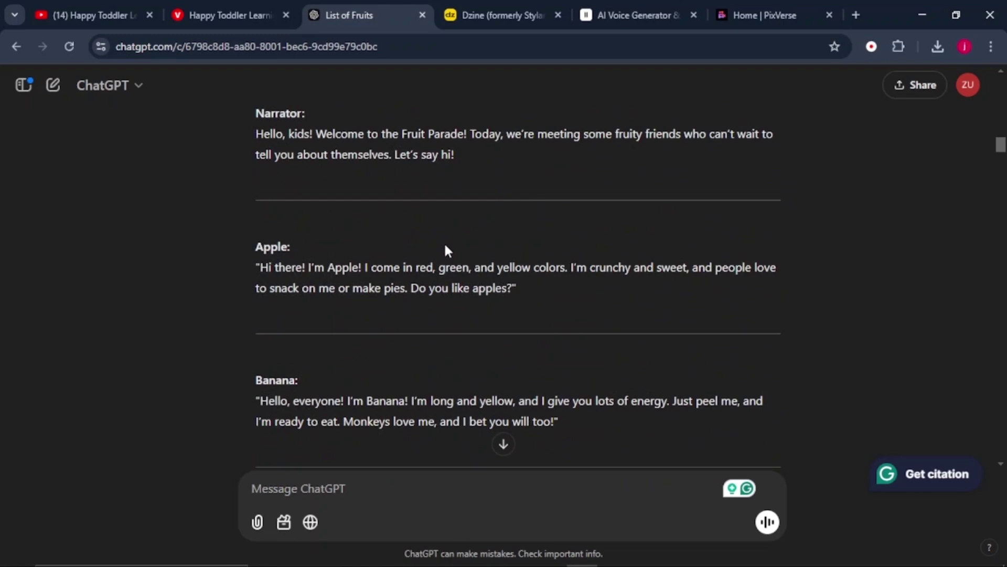
scroll(445, 248, up, 5)
scroll(445, 250, down, 10)
drag(260, 342, 515, 363)
key(ctrl+c)
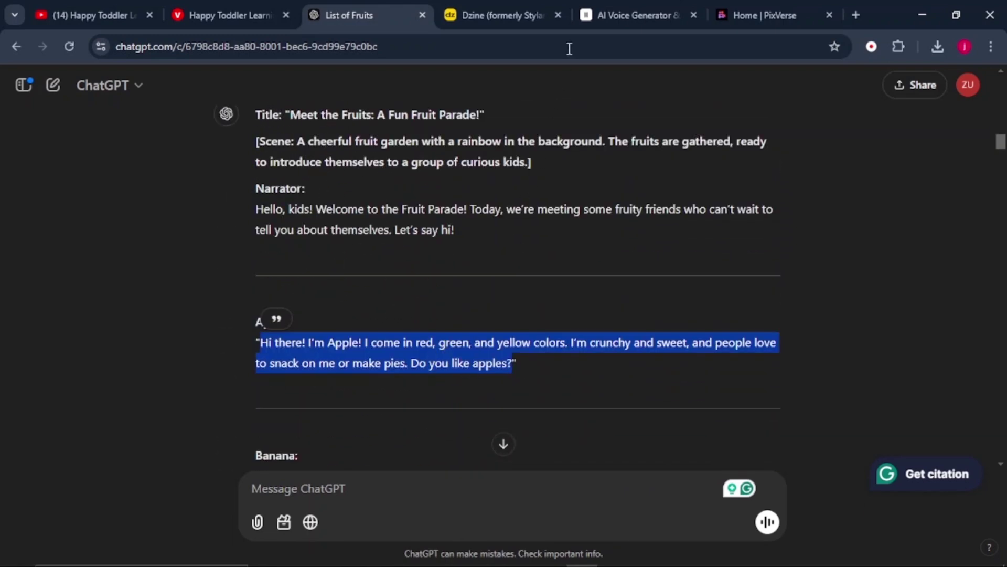
click(625, 12)
right_click(300, 183)
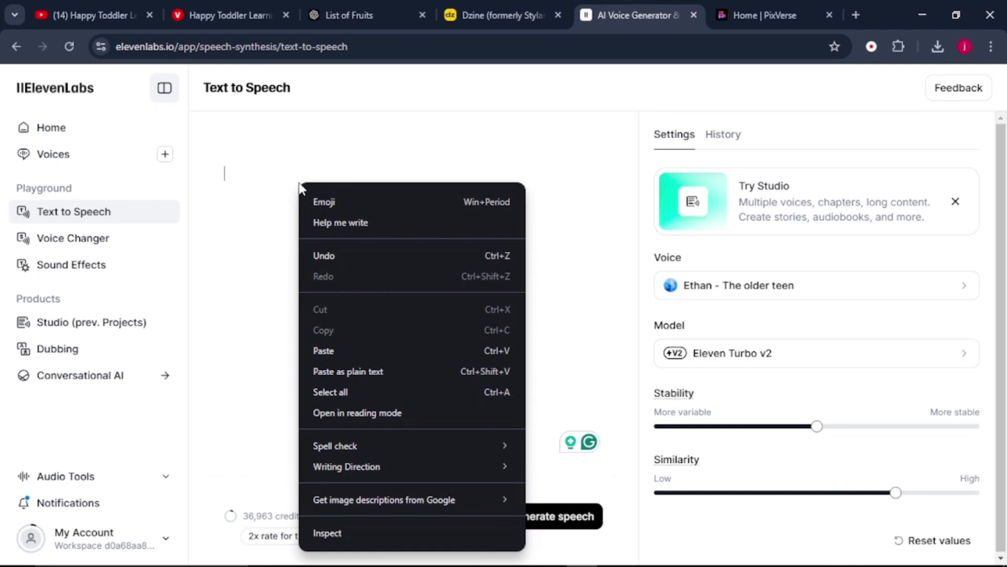
click(346, 351)
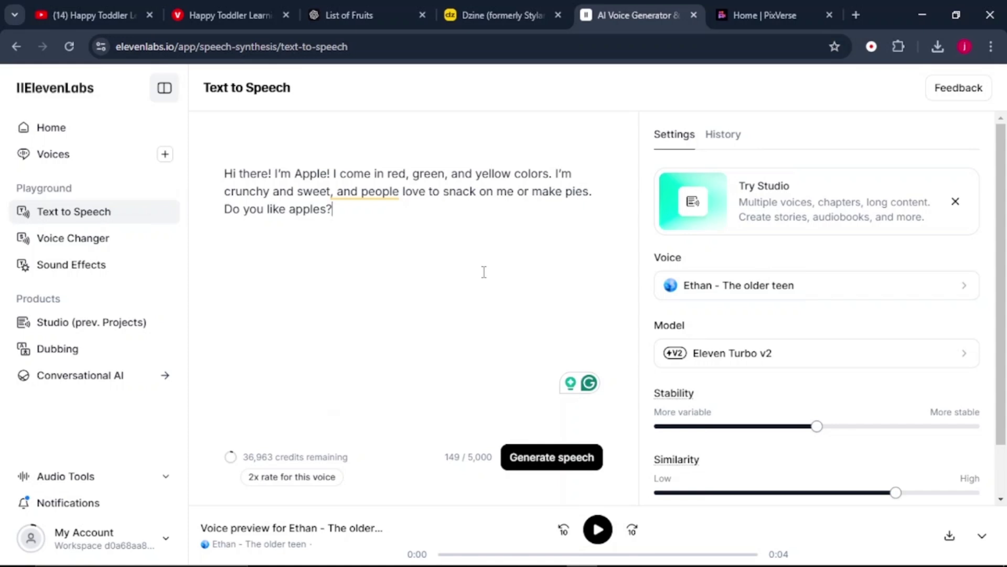
click(544, 461)
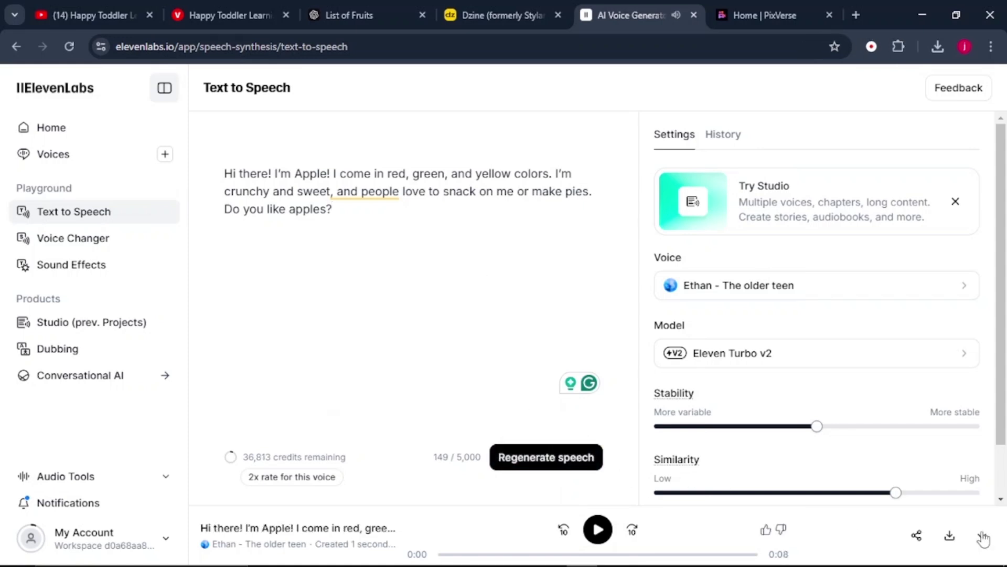
Download the Apple audio and replace the text with Banana's introduction line.
click(950, 536)
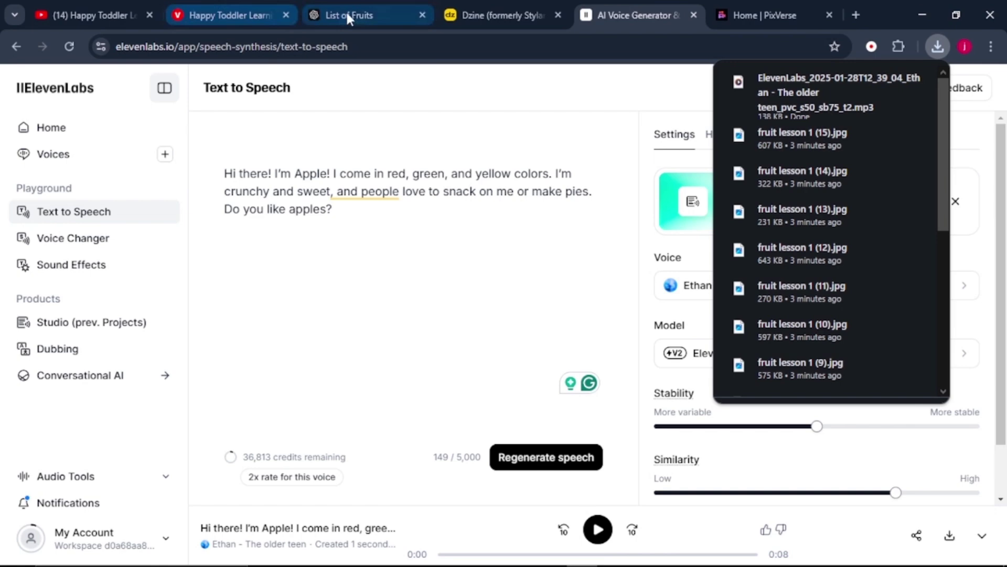
click(365, 15)
scroll(342, 385, down, 3)
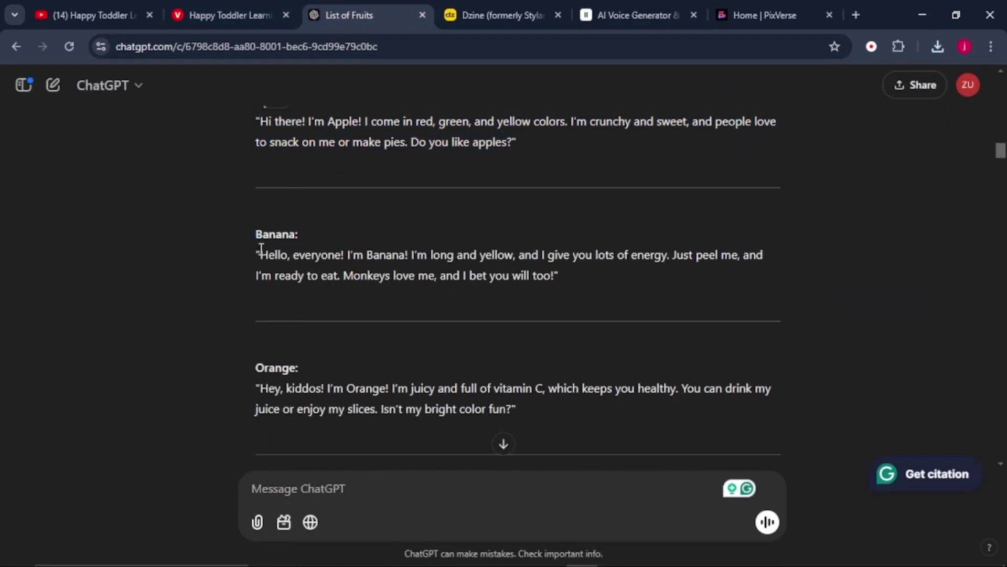
drag(261, 254, 533, 286)
click(629, 15)
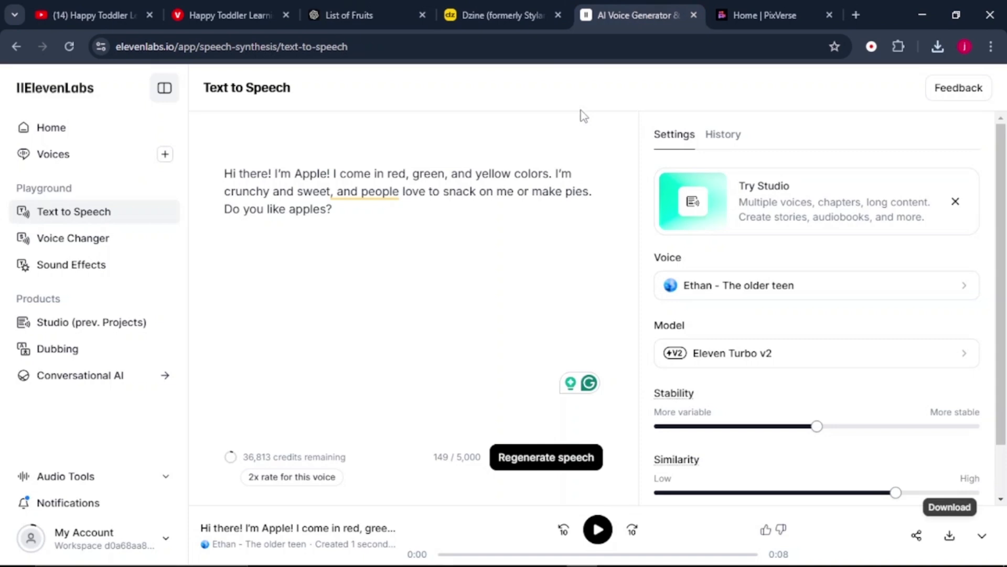
right_click(262, 153)
click(440, 242)
key(ctrl+a)
text(Hello, everyone! I'm Banana! I'm long and yellow, and I give you lots of energy. Just peel me, and I'm ready to eat. Monkeys love me, and I bet you will too!")
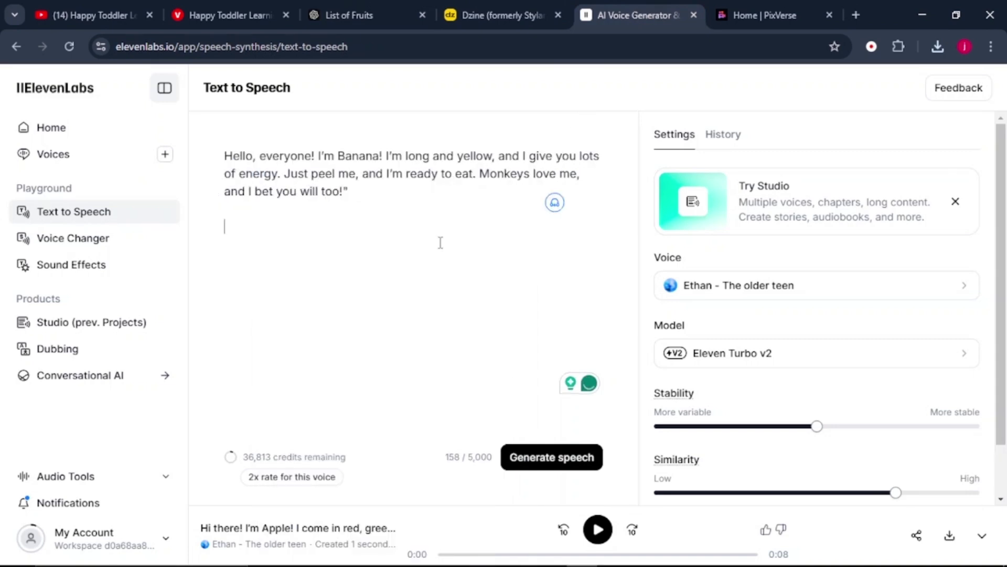
Generate Banana's line in the Marshal - Toon Character voice.
click(700, 293)
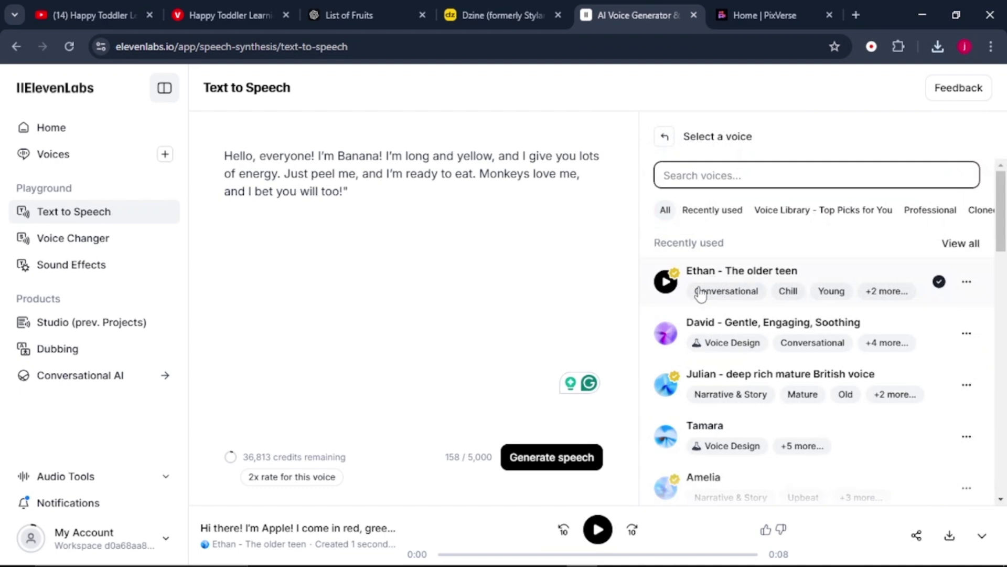
click(701, 295)
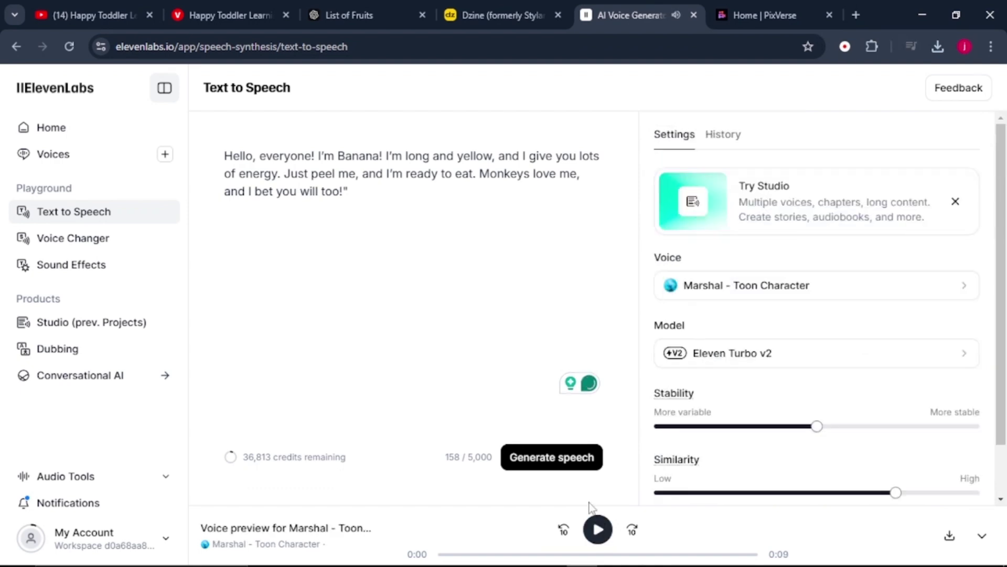
click(563, 462)
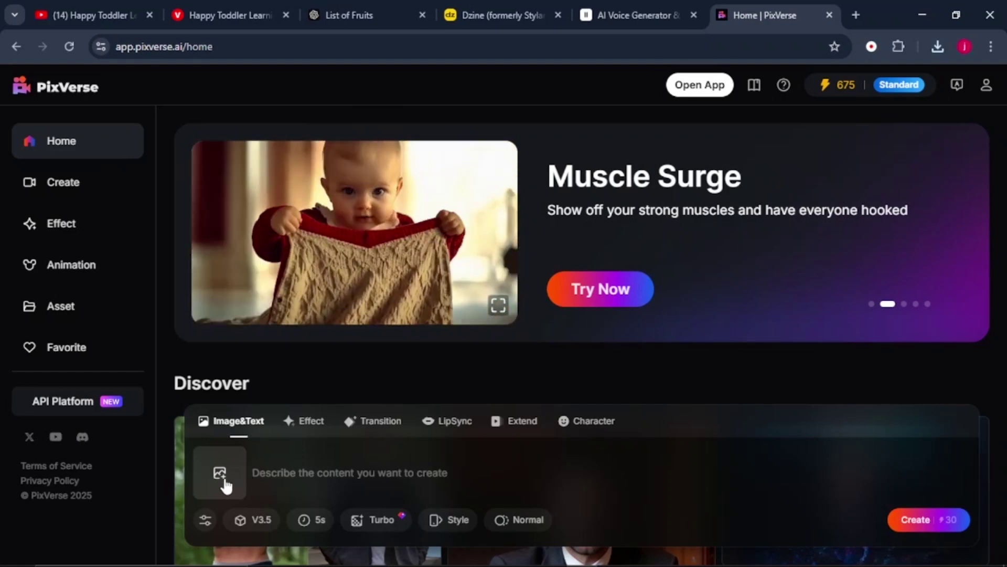
Create a 5-second video from fruit lesson 1 (8)_cleanup with prompt 'happy apple talking to the kids'.
click(221, 474)
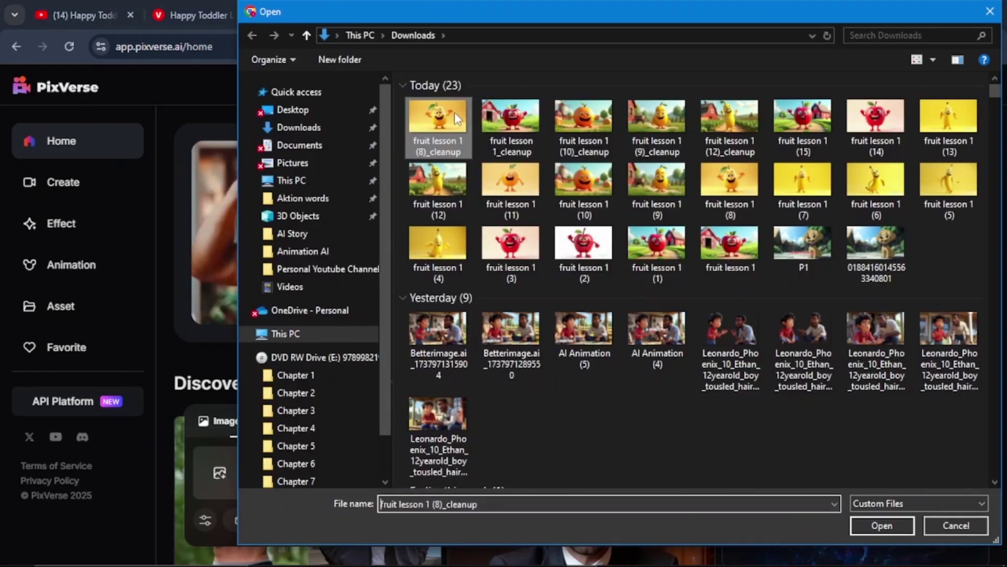
click(881, 525)
drag(253, 472, 423, 467)
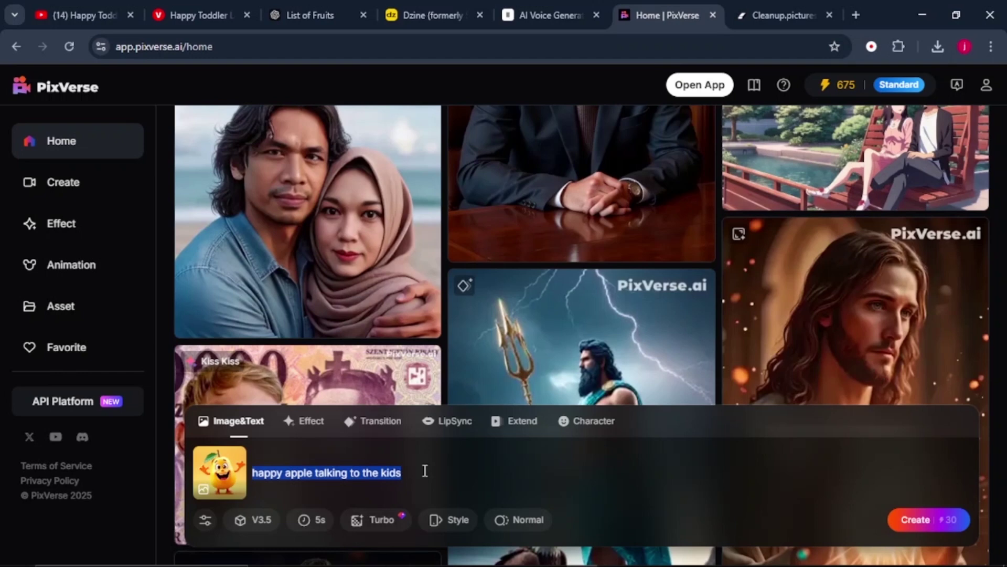
click(425, 470)
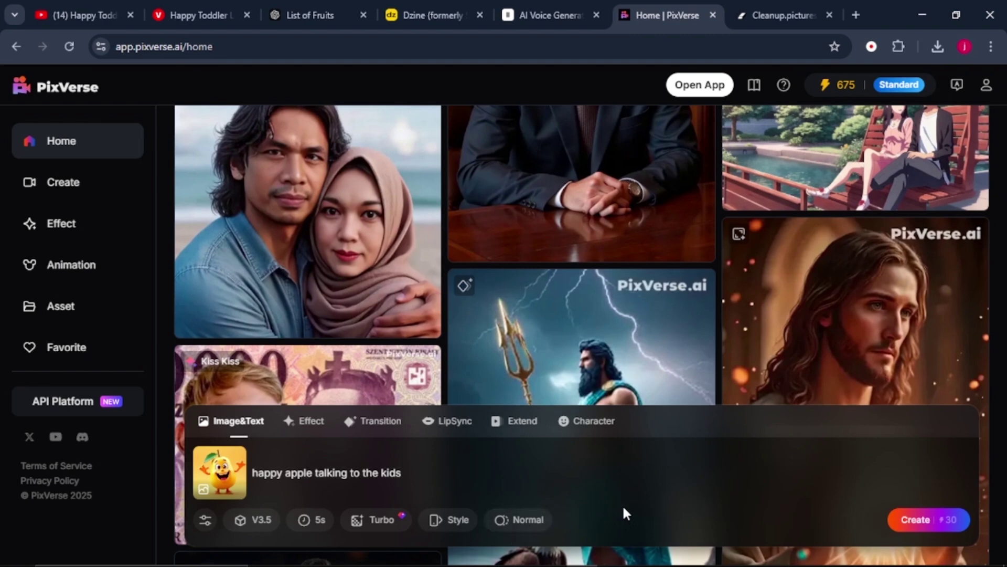
click(915, 520)
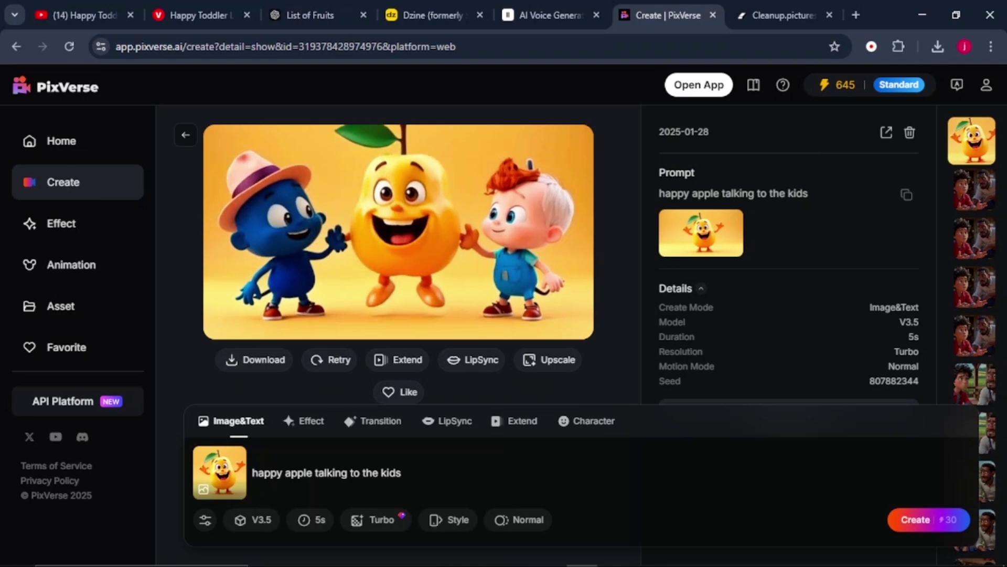
mouse_move(522, 271)
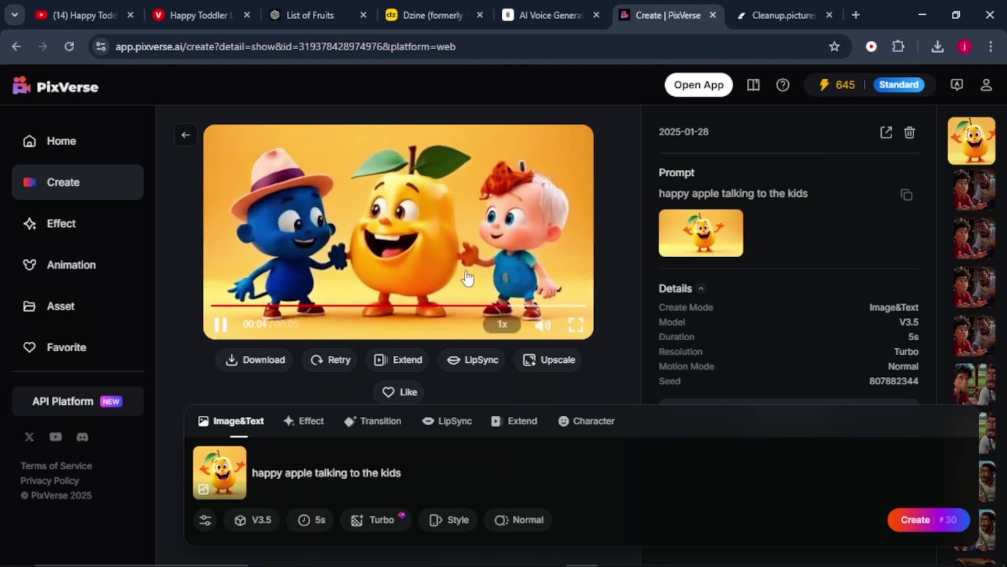
Upload the 12-second voice audio under LipSync and create the lip-synced apple video.
click(477, 367)
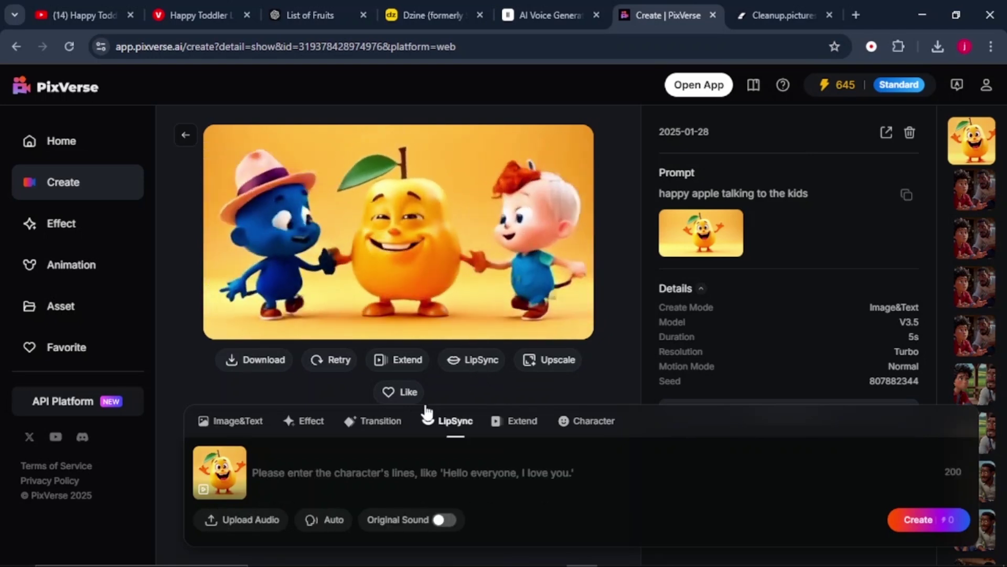
click(238, 522)
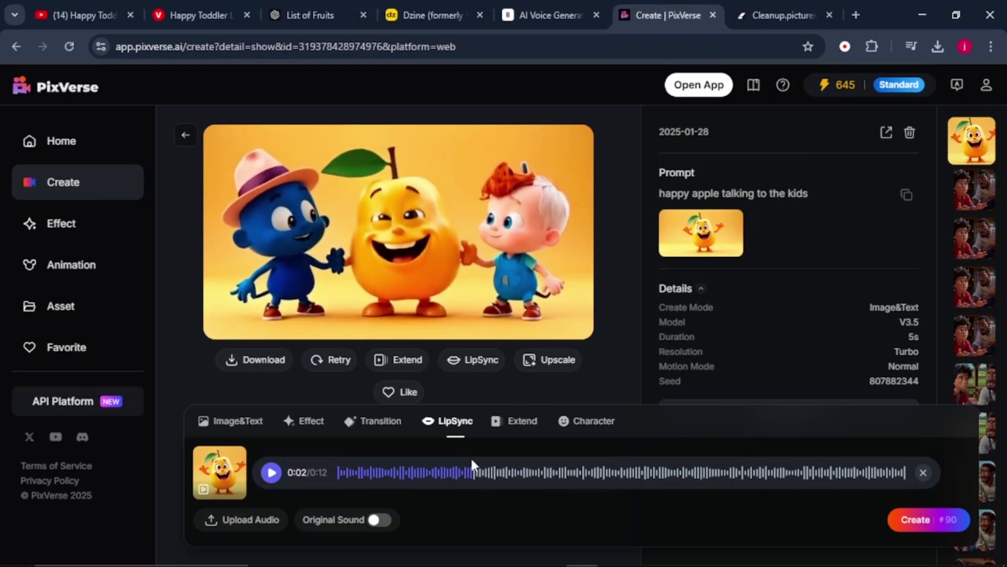
click(914, 521)
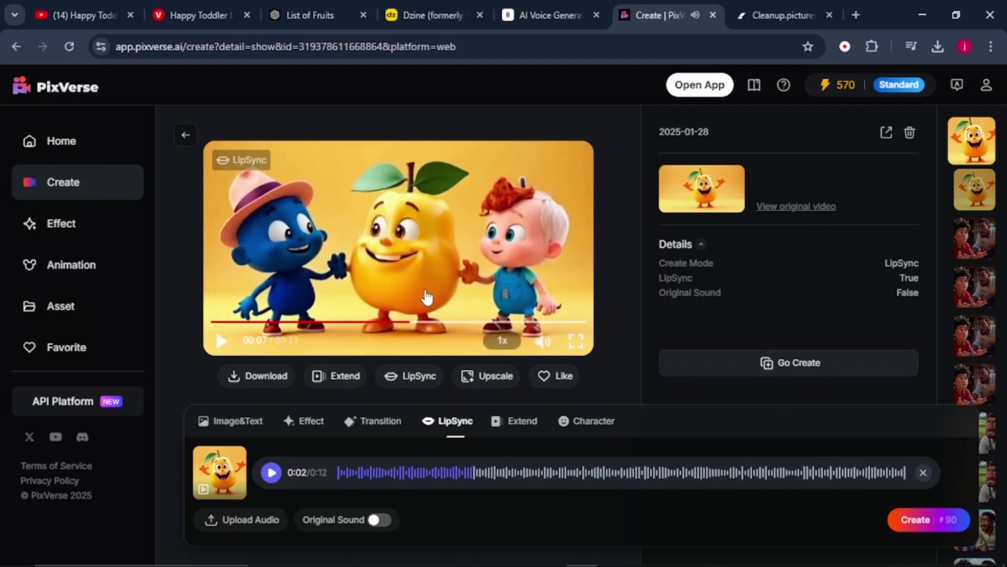
Download the lip-synced apple video, then generate a 'happy banana talking to the kids' clip from the banana image.
click(270, 376)
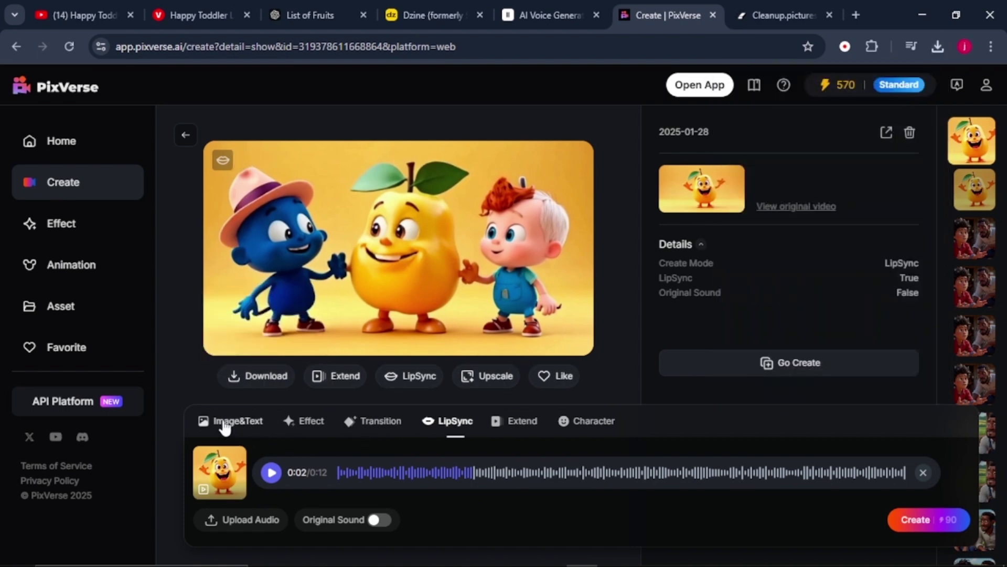
click(225, 424)
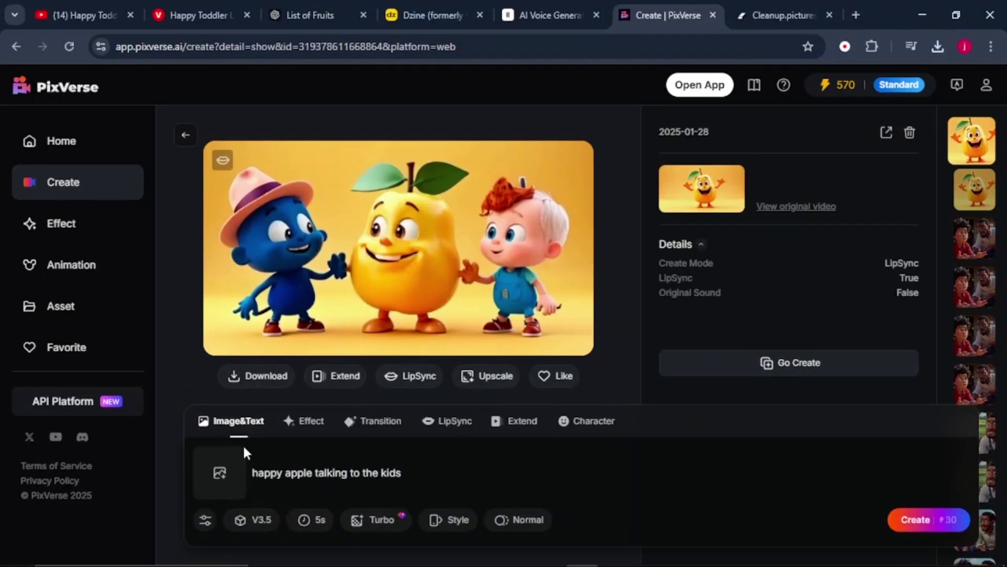
click(231, 467)
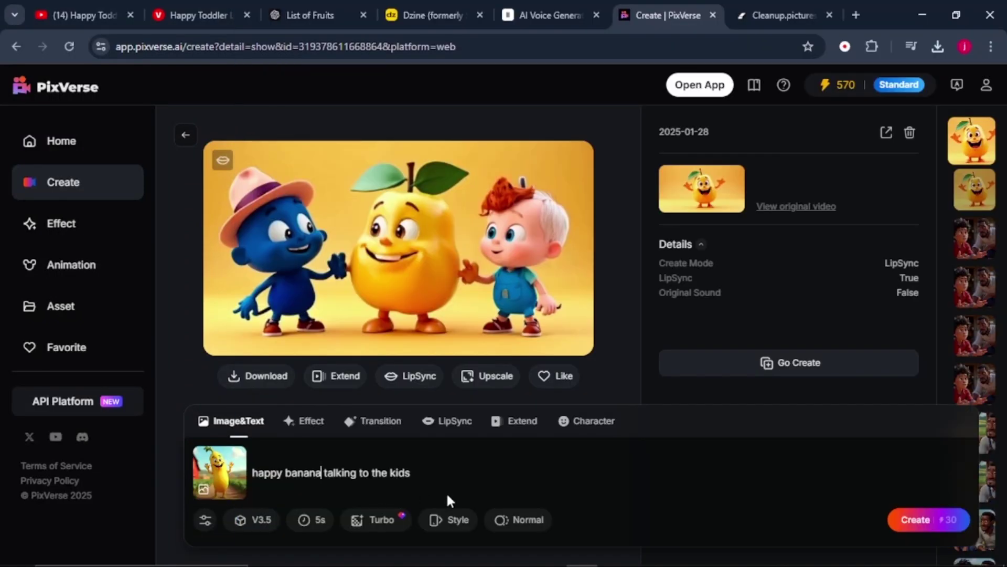
click(903, 518)
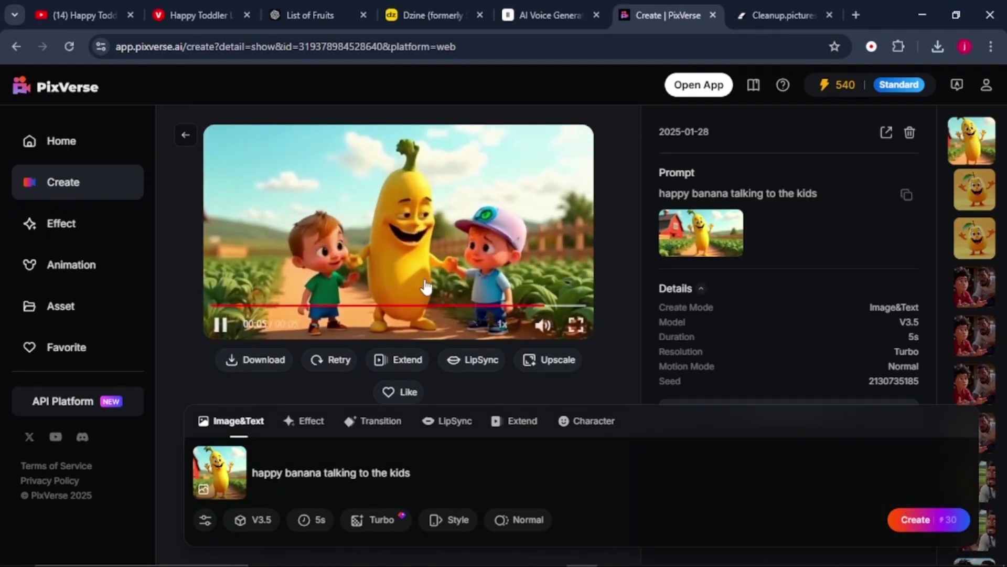
Lip-sync the banana clip to its uploaded voice recording.
click(469, 362)
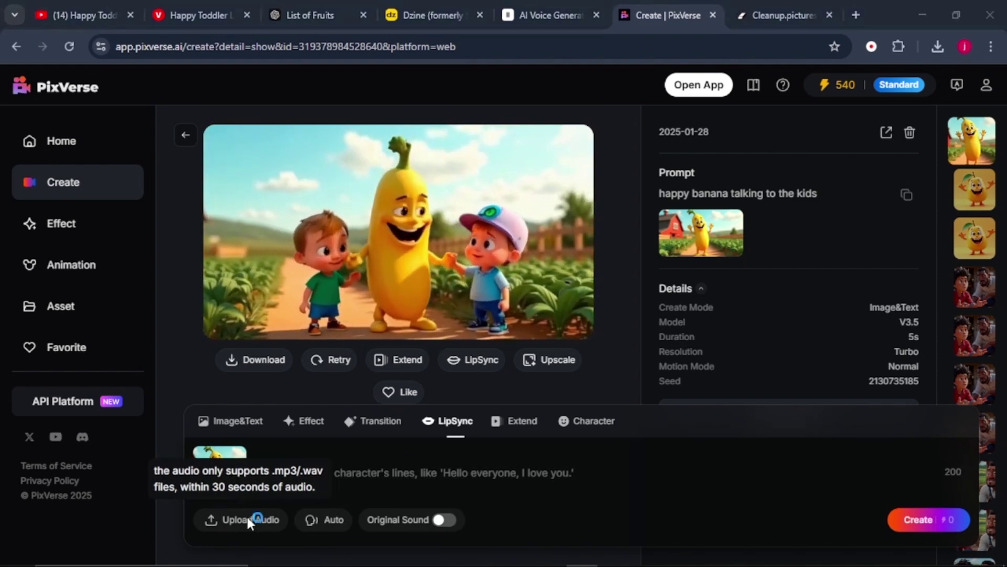
click(248, 520)
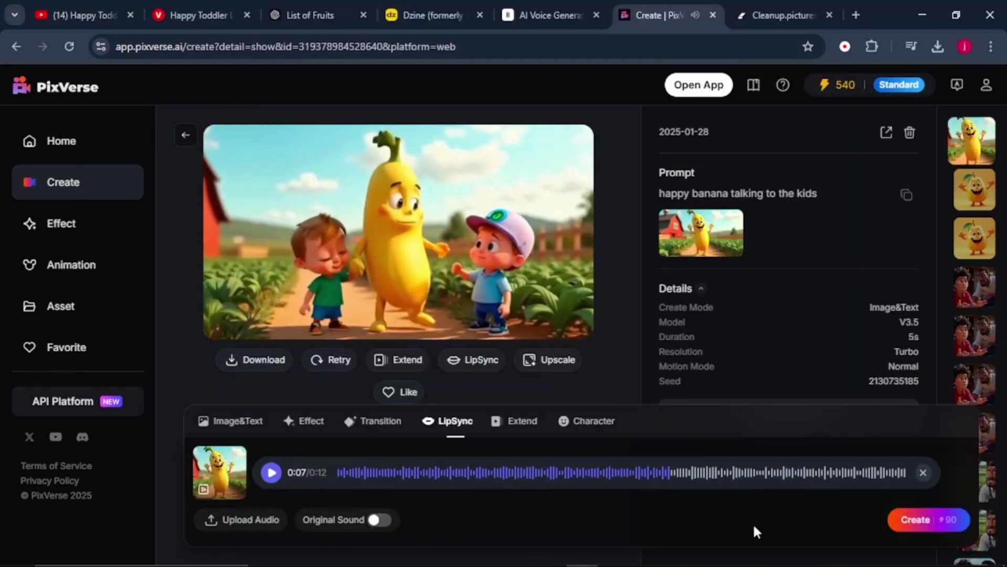
click(917, 522)
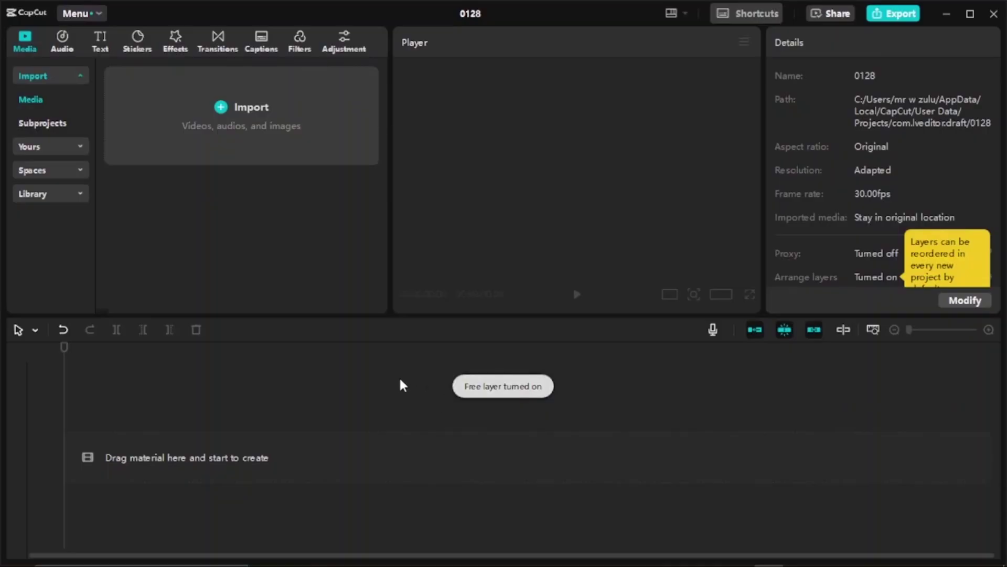
Place the four PixVerse fruit clips in sequence on the CapCut timeline and show Transitions.
click(919, 12)
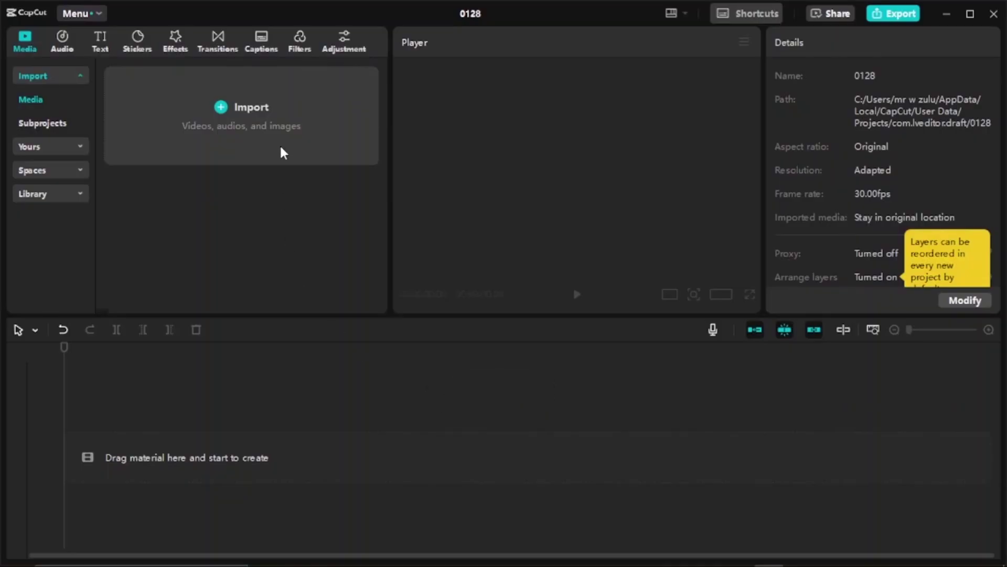
mouse_move(516, 563)
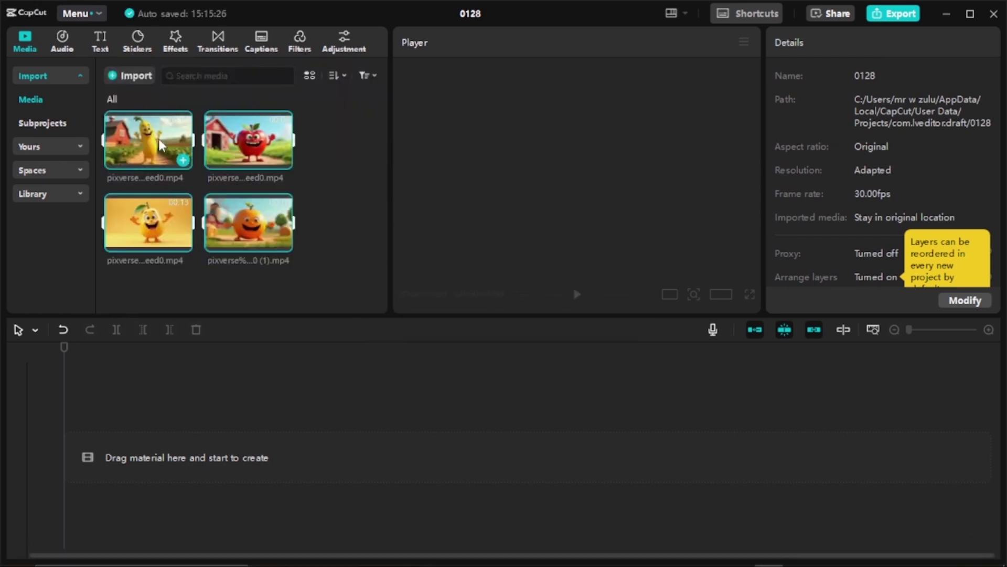
drag(160, 145, 140, 450)
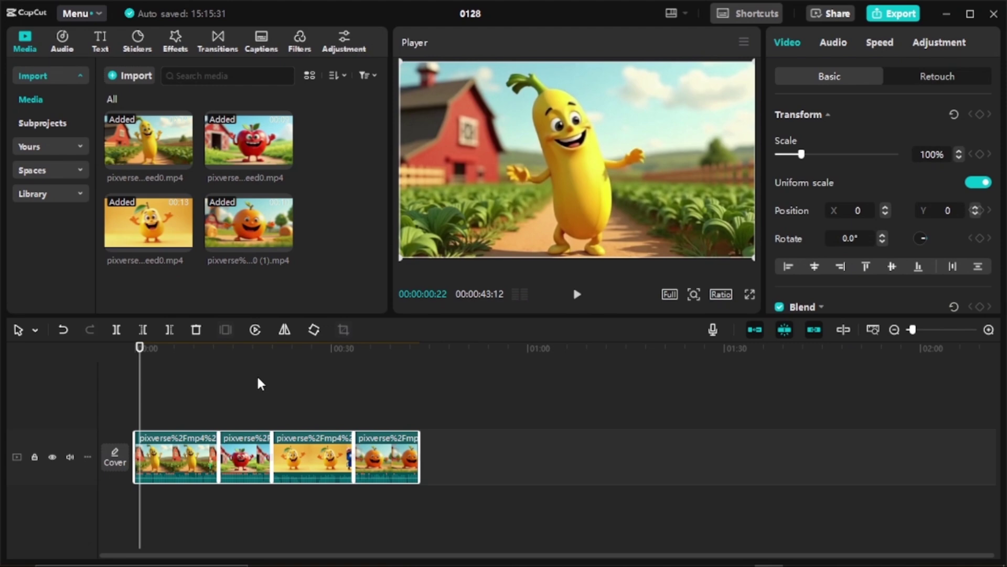
click(217, 39)
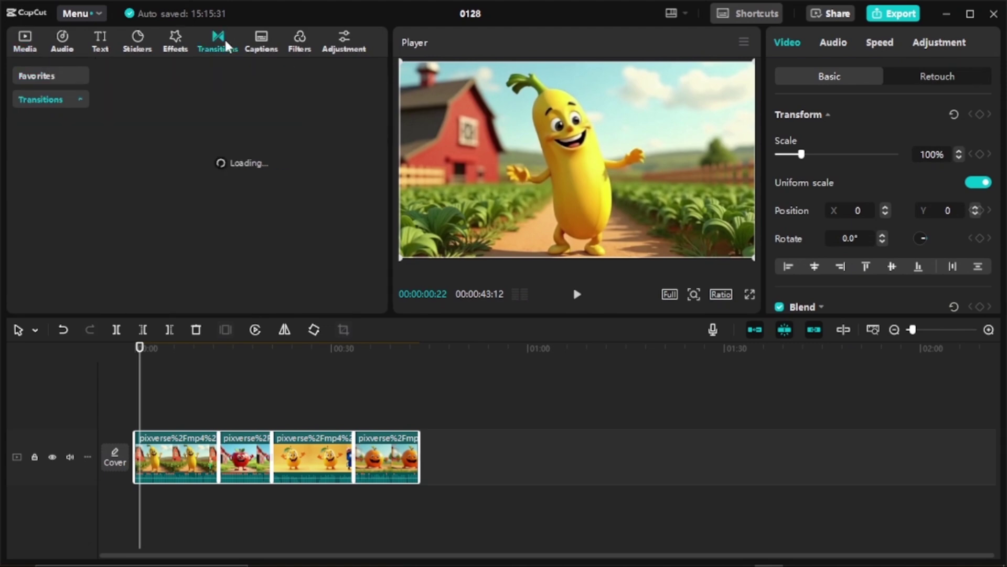
click(454, 396)
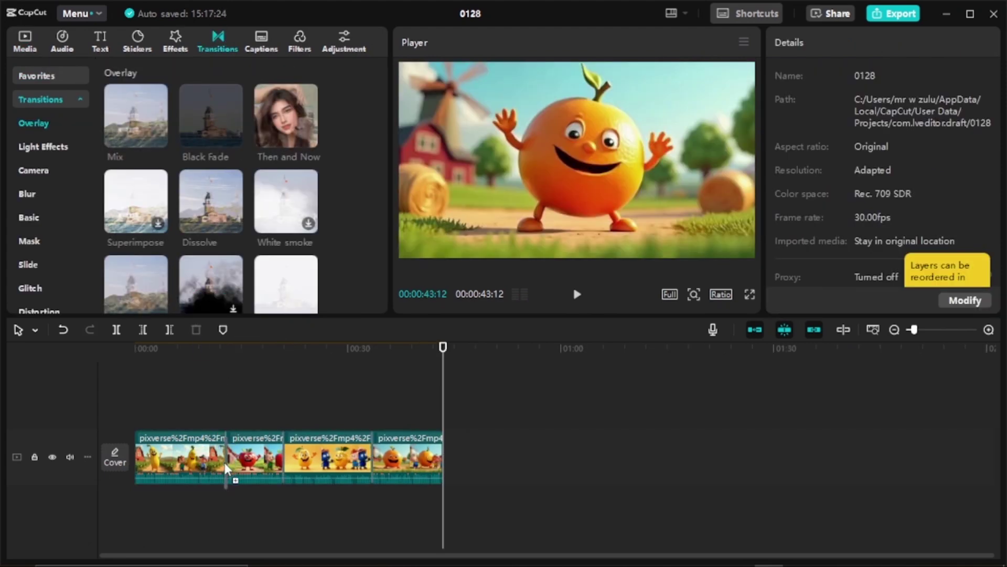
Auto-generate English captions from the clips' speech and review a generated caption.
click(252, 414)
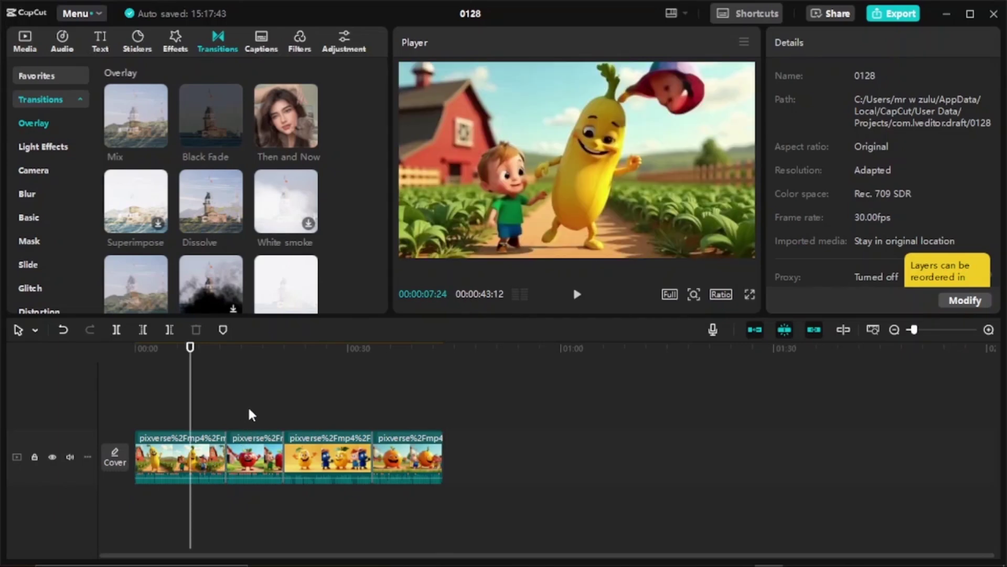
click(262, 41)
click(347, 301)
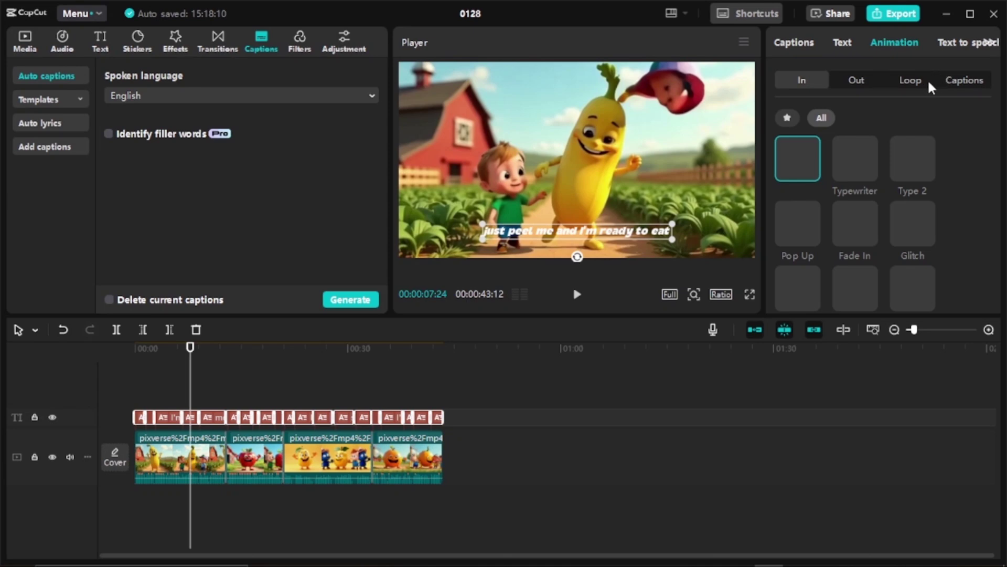
click(951, 82)
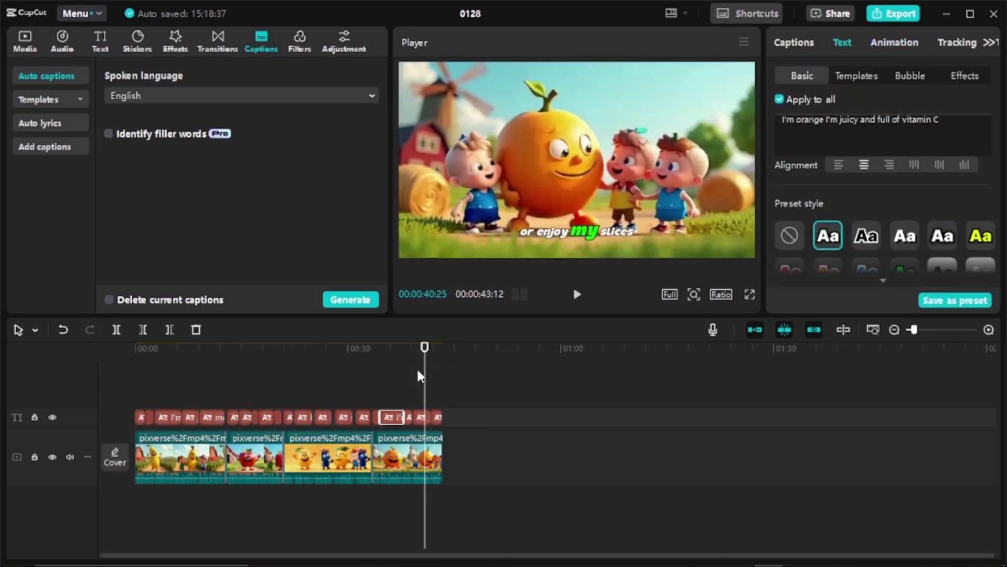
click(402, 373)
Add kids-music-286663.mp3 trimmed to the clips, with a 6.5s fade-out at -20.5dB volume.
click(192, 373)
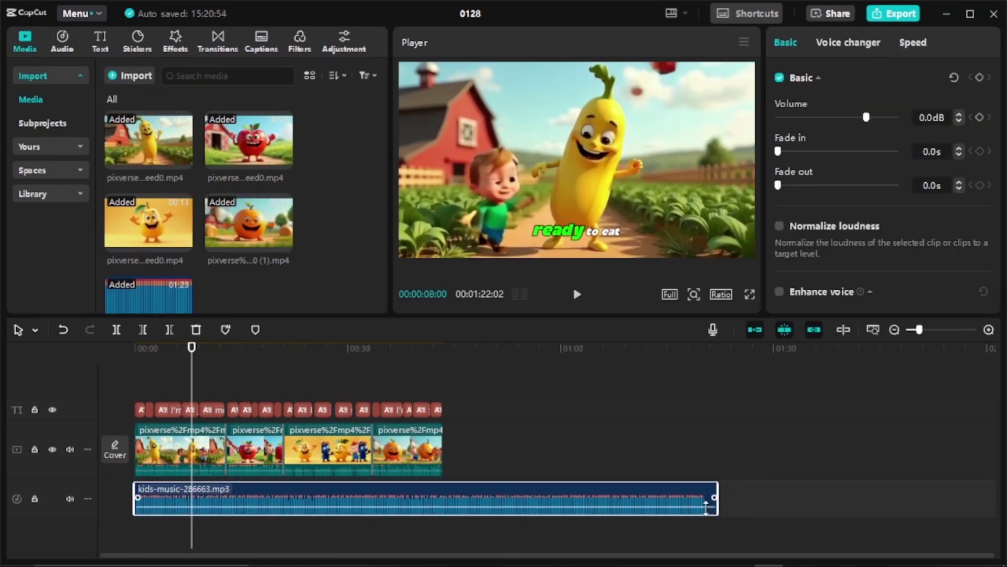
drag(718, 496, 450, 478)
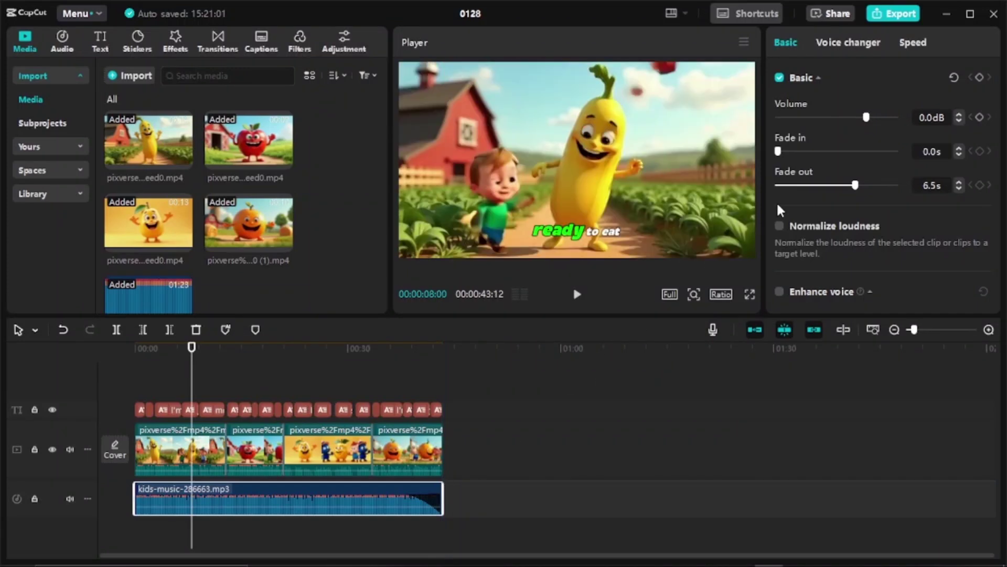
drag(845, 123, 836, 117)
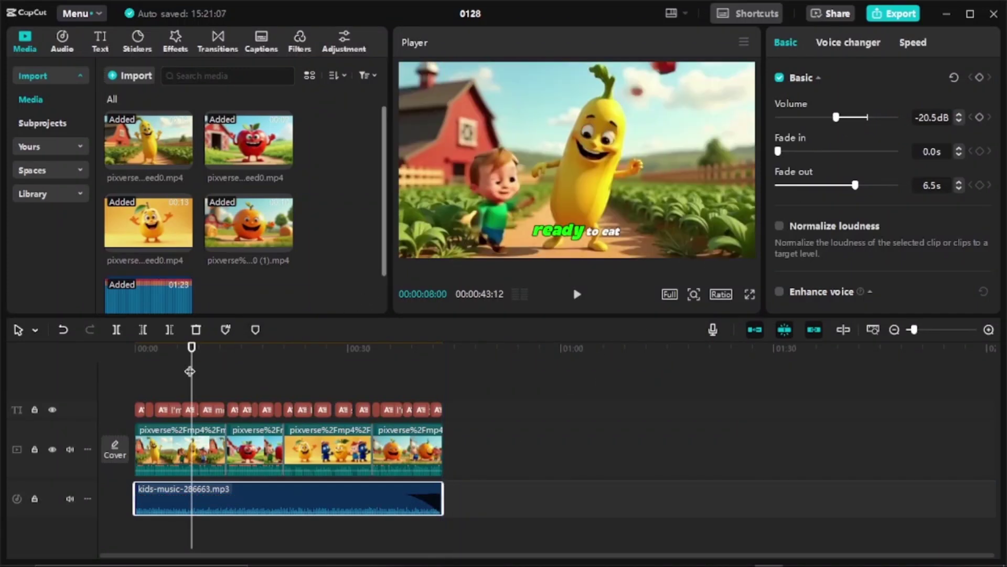
drag(191, 371, 135, 370)
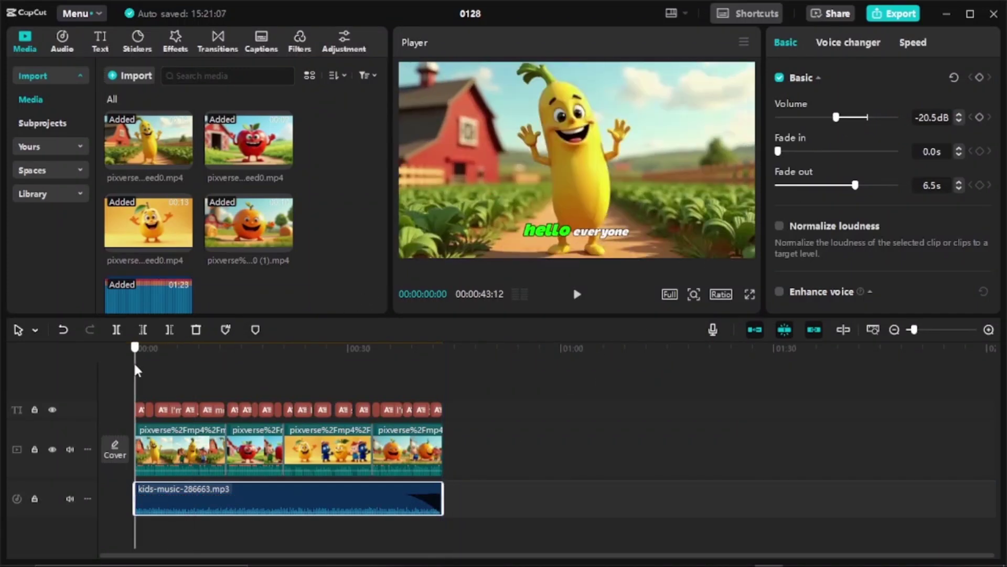
Export project 0128 as a 1080p H.264 mp4 at 30fps.
click(892, 13)
click(646, 506)
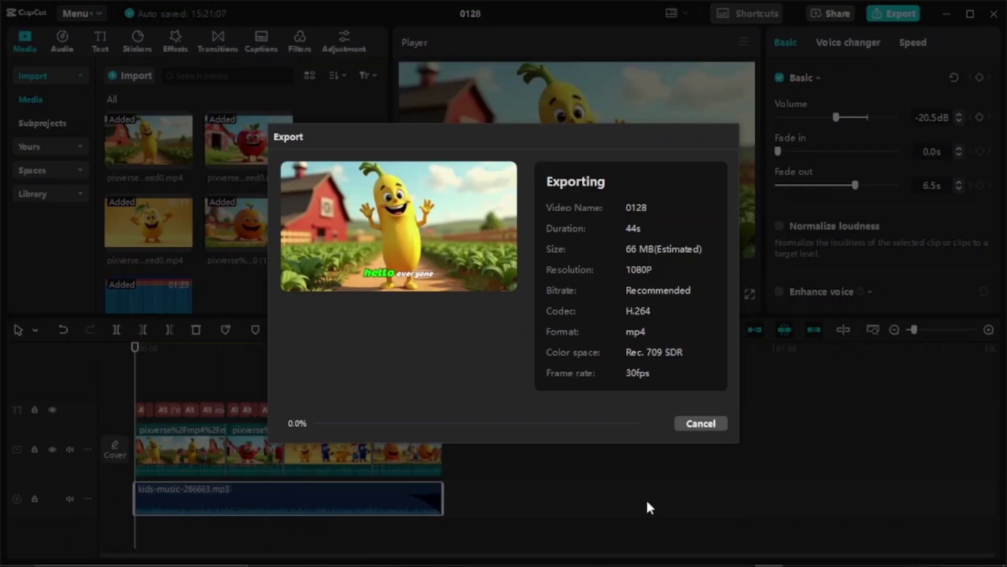